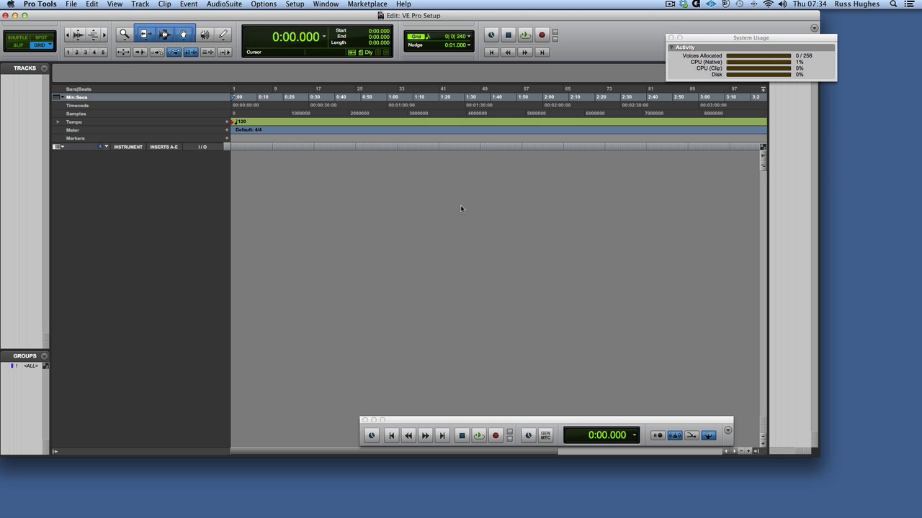
Step: Show the mixer, launch Vienna Ensemble Pro Server (32-bit) via Spotlight, and place it upper right
key("super+equal")
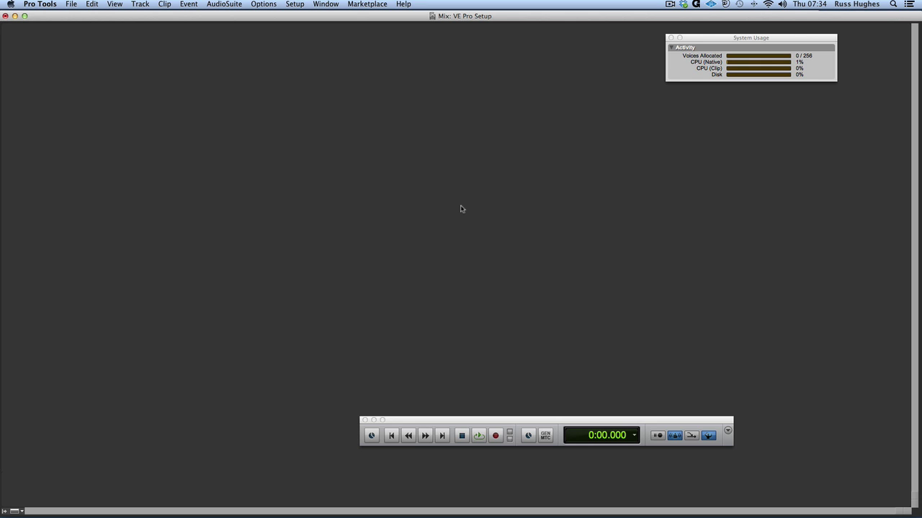
left_click(893, 5)
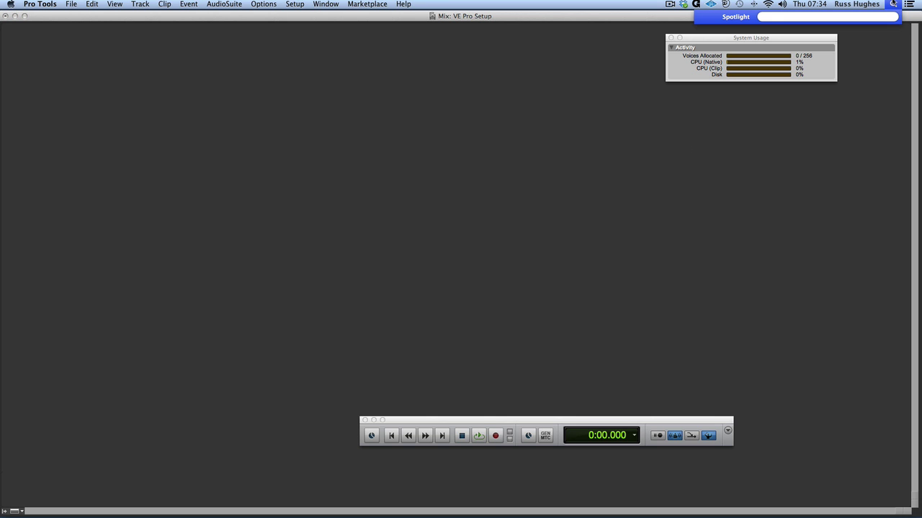
type("vi")
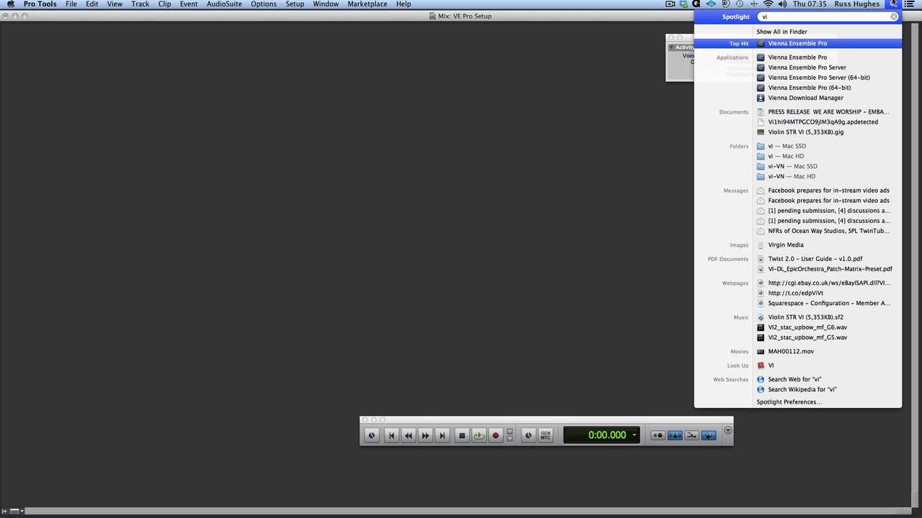
left_click(856, 68)
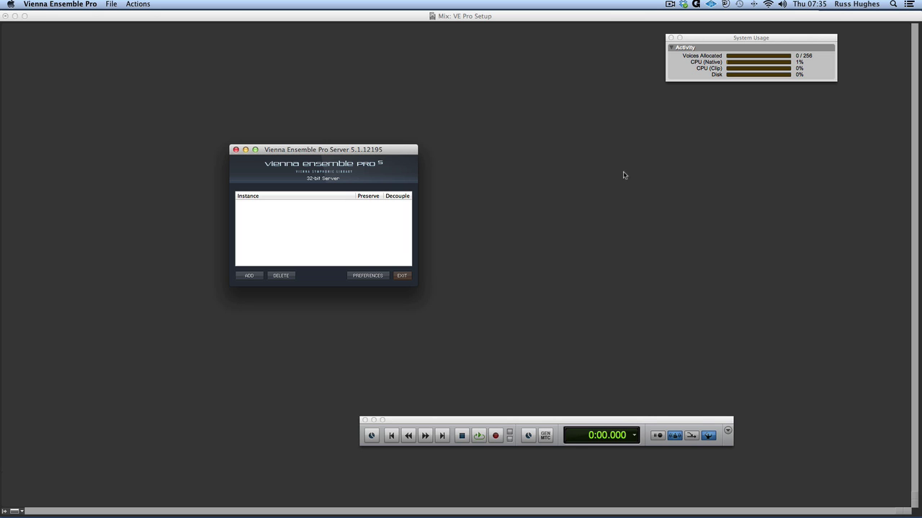
left_click_drag(413, 153, 825, 105)
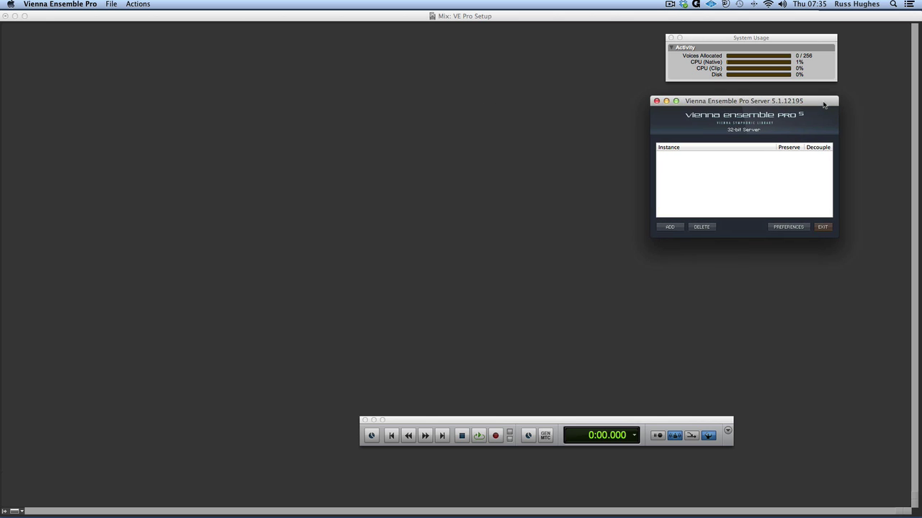
Step: Create one new stereo instrument track in the Pro Tools session
left_click(270, 237)
key("super+shift+n")
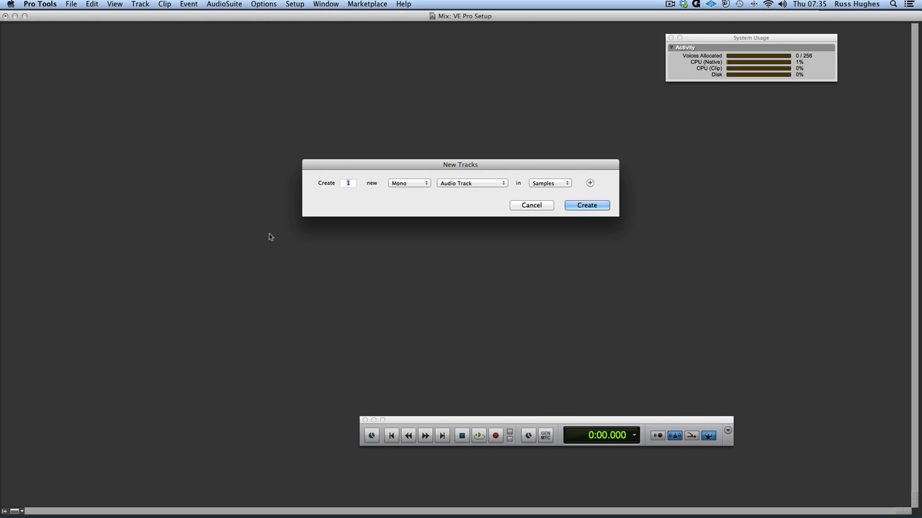
left_click(401, 181)
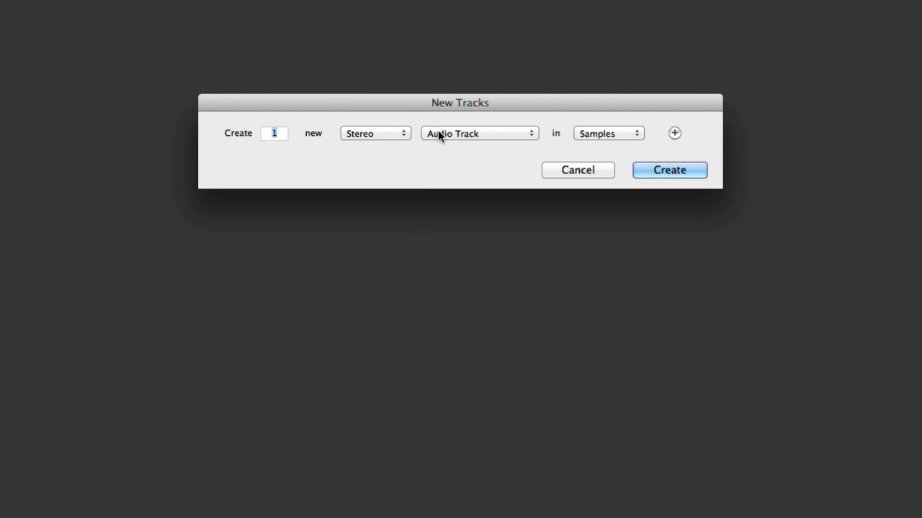
left_click(438, 131)
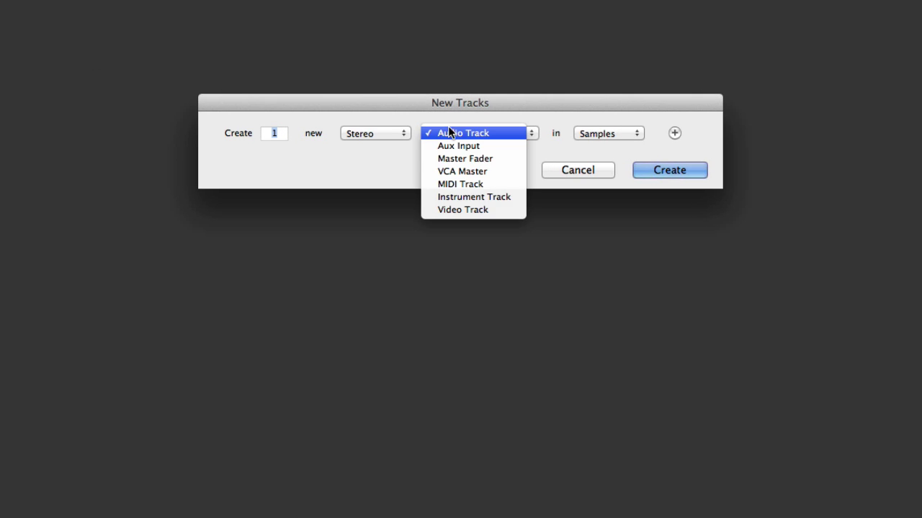
left_click(490, 200)
left_click(650, 171)
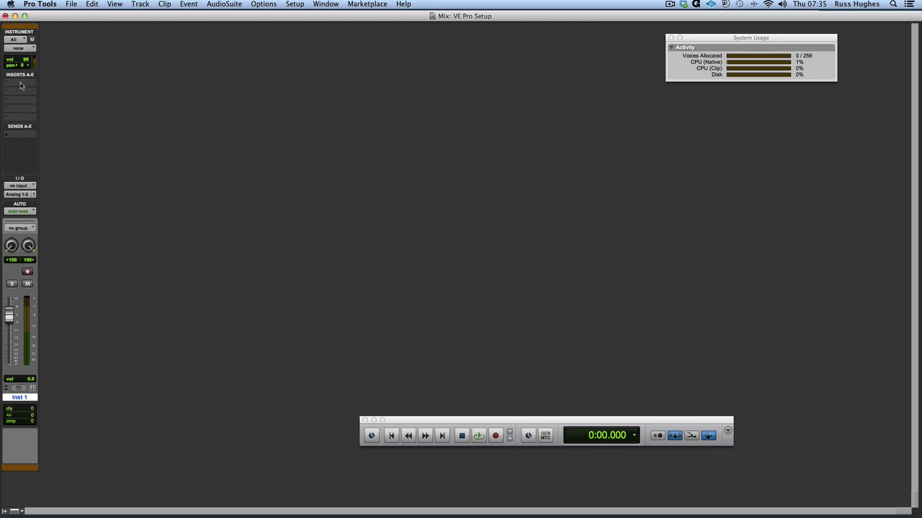
Step: Insert Vienna Ensemble Pro RTAS (stereo) from the VSL multichannel plug-ins on Inst 1's insert A
left_click(21, 84)
mouse_move(56, 98)
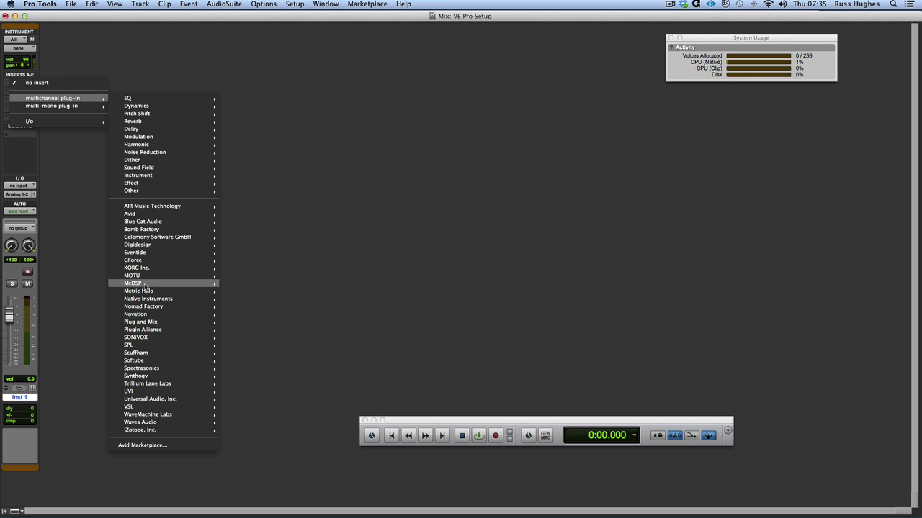
mouse_move(219, 407)
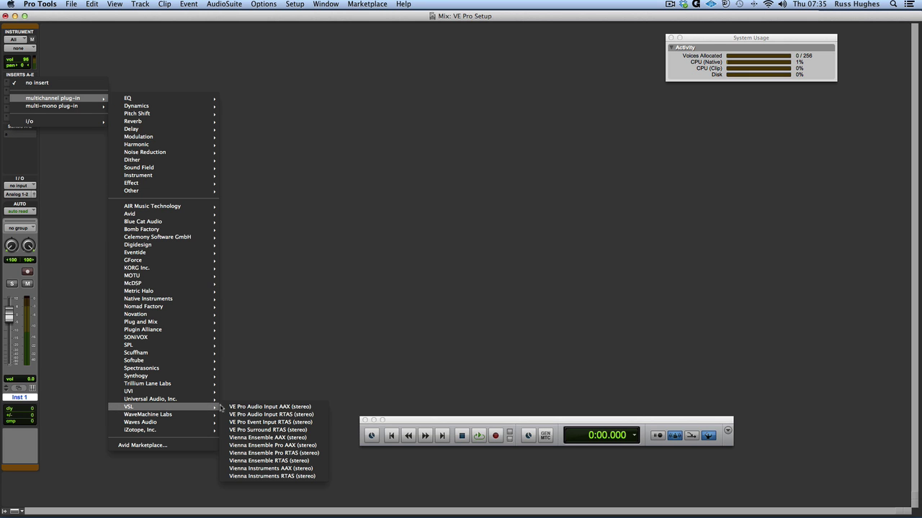
left_click(265, 453)
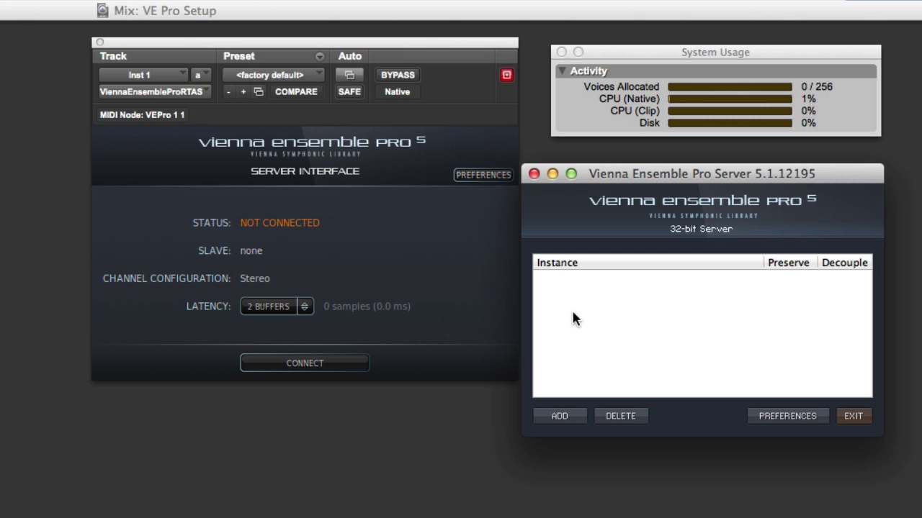
Step: Connect the VE Pro plug-in to 127.0.0.1 localhost [32] and set Latency to None
left_click(304, 364)
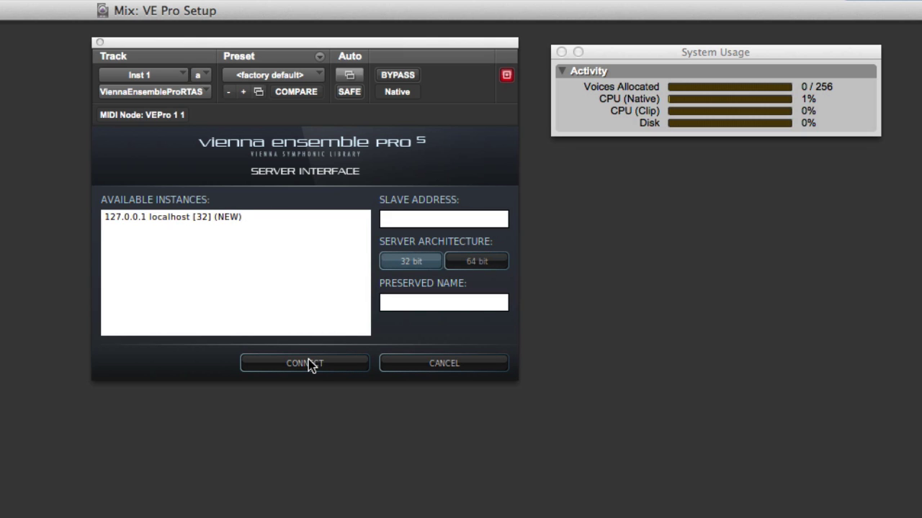
left_click(251, 216)
left_click(306, 363)
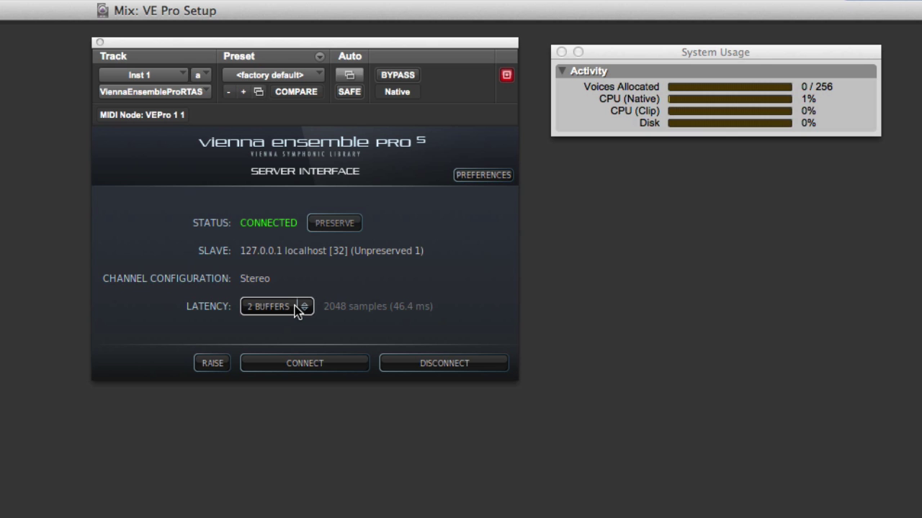
left_click(297, 308)
left_click(291, 210)
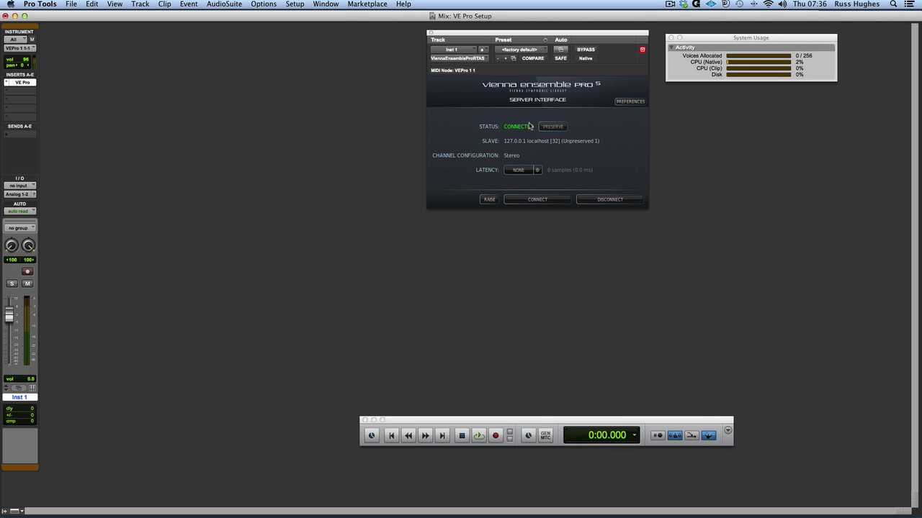
Step: Add a Stylus RMX plug-in channel to the VE Pro instance and open its groove browser
key("super+Tab")
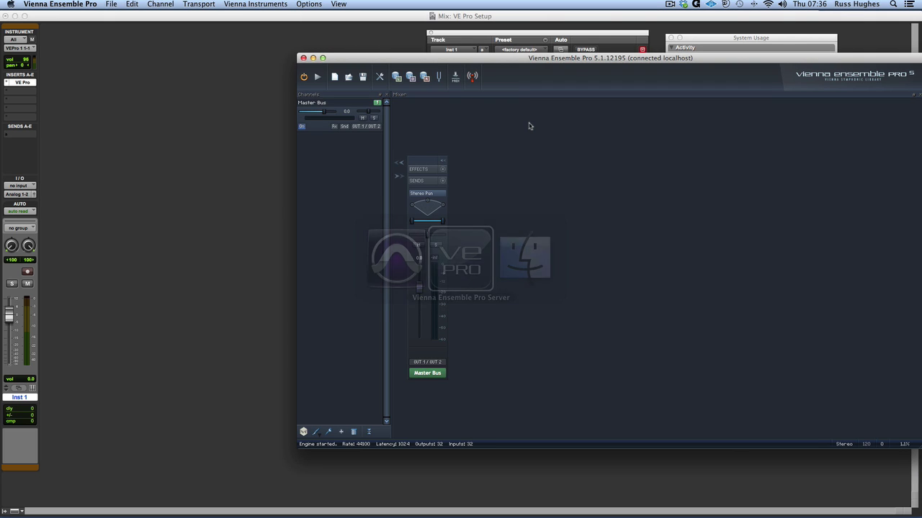
right_click(479, 213)
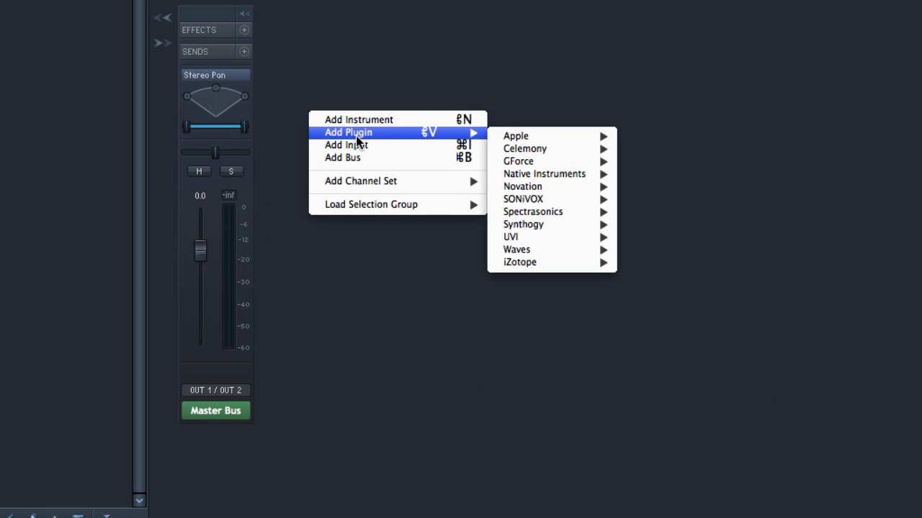
mouse_move(524, 203)
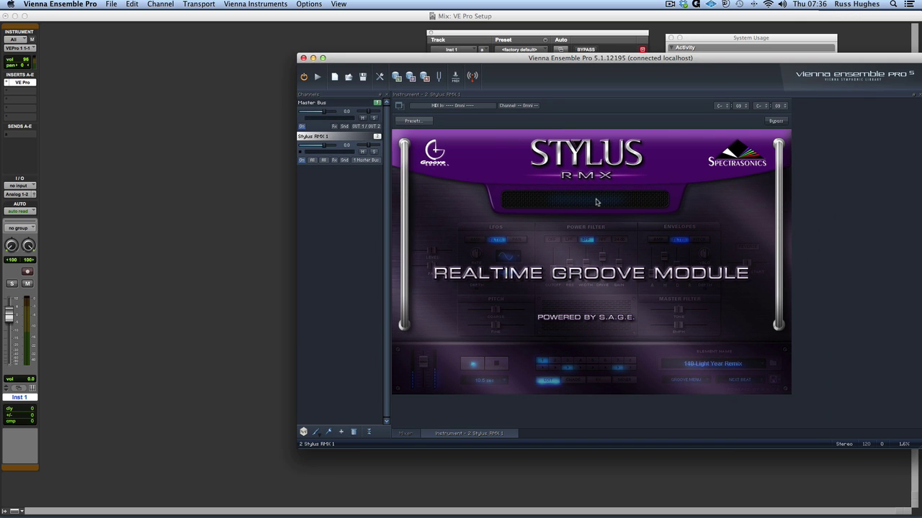
left_click(613, 202)
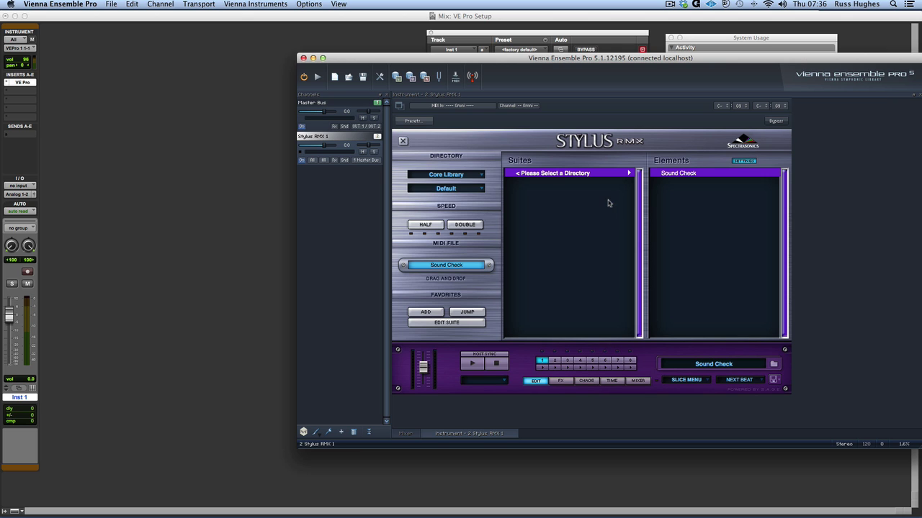
Step: Browse the EXP and User Libraries, return to the Core Library, and save the VE Pro project
left_click(454, 177)
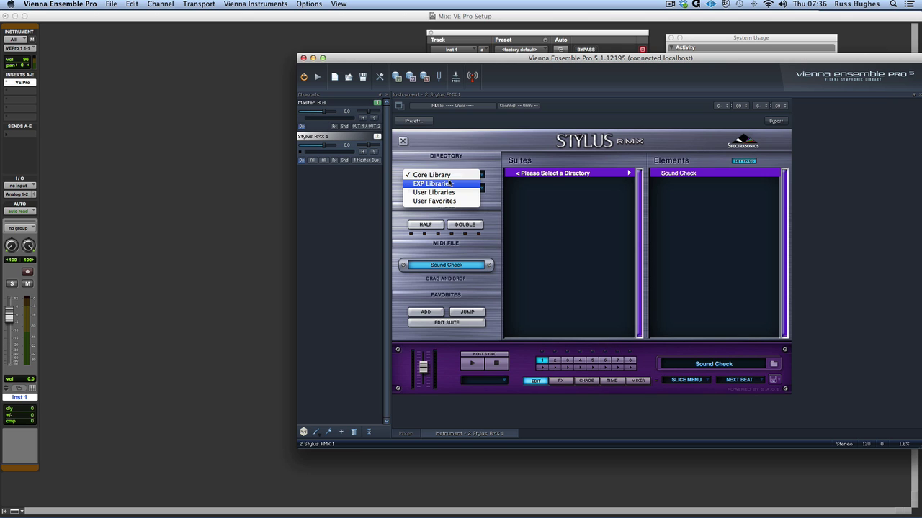
left_click(451, 183)
left_click(449, 176)
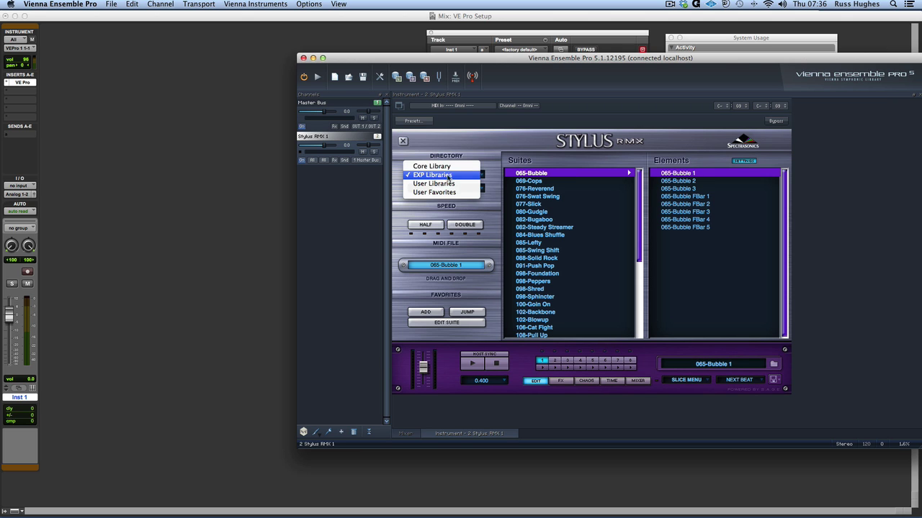
left_click(445, 186)
left_click(449, 178)
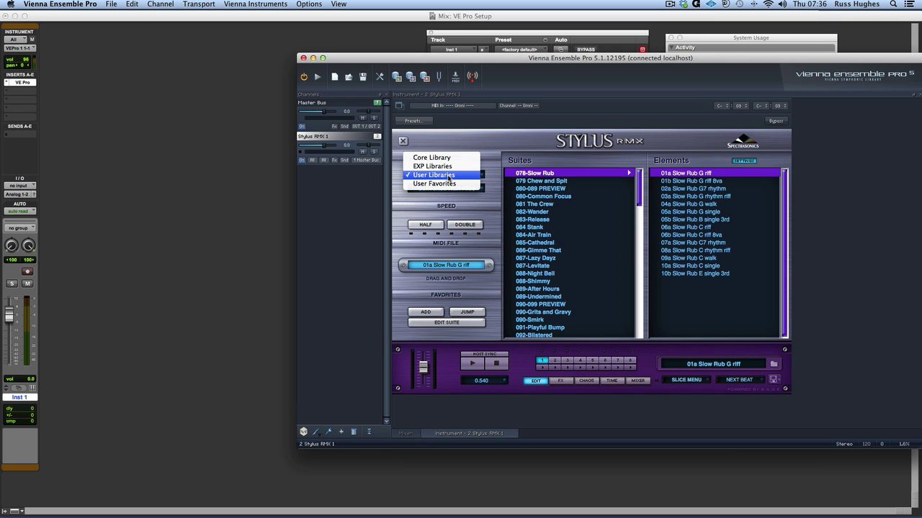
left_click(457, 158)
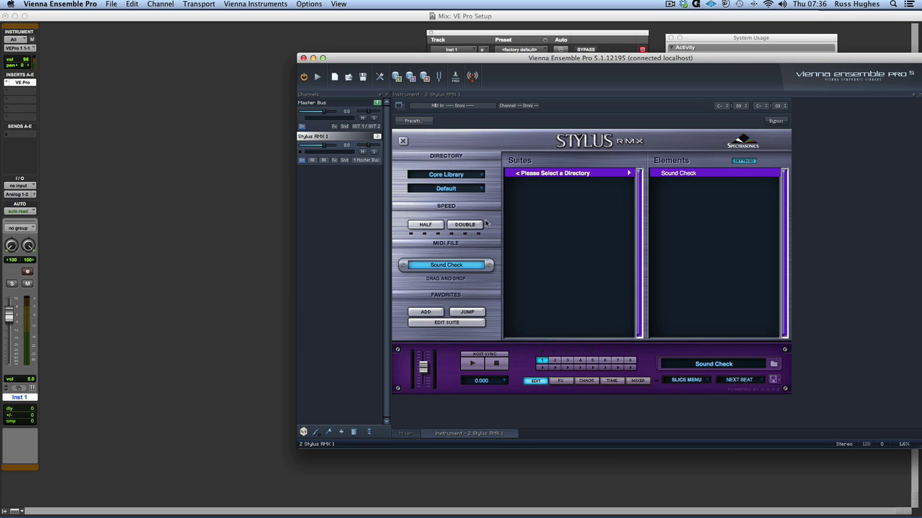
key("super+s")
Step: Audition the Classic Stylus grooves 68-Candygram and 68-Gentle Jim, keeping 68-Gentle Jim loaded
left_click(259, 348)
key("space")
key("space")
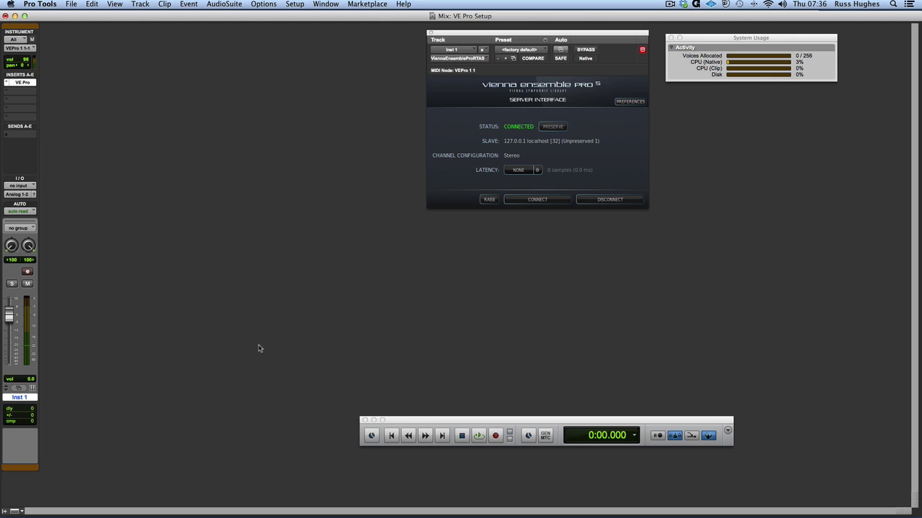
key("super+Tab")
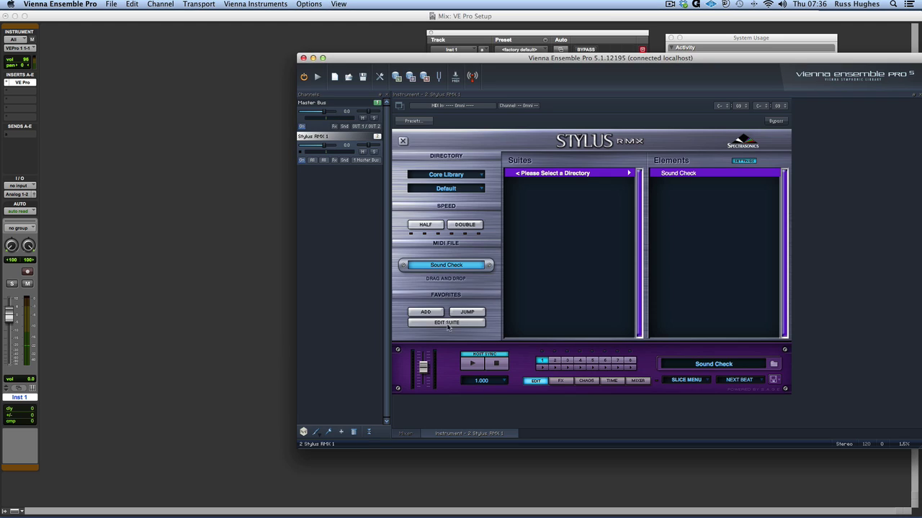
left_click(446, 187)
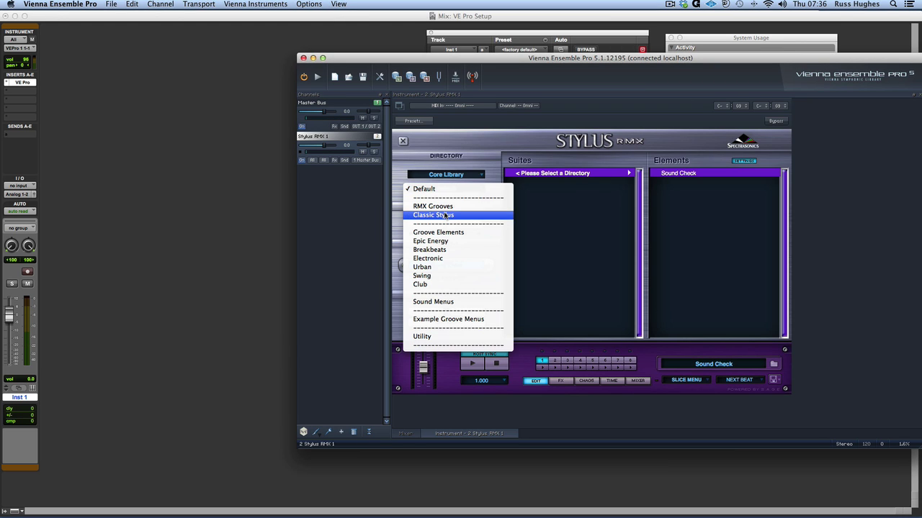
left_click(444, 214)
left_click(545, 282)
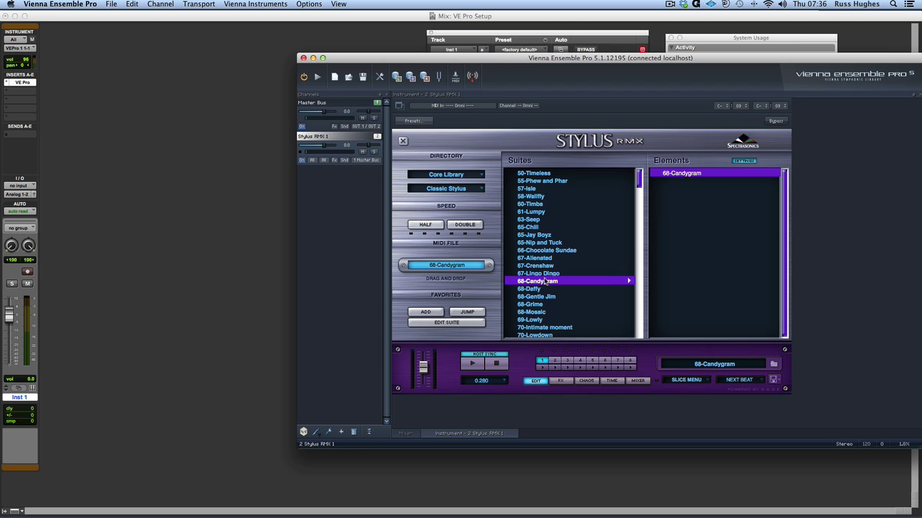
left_click(654, 177)
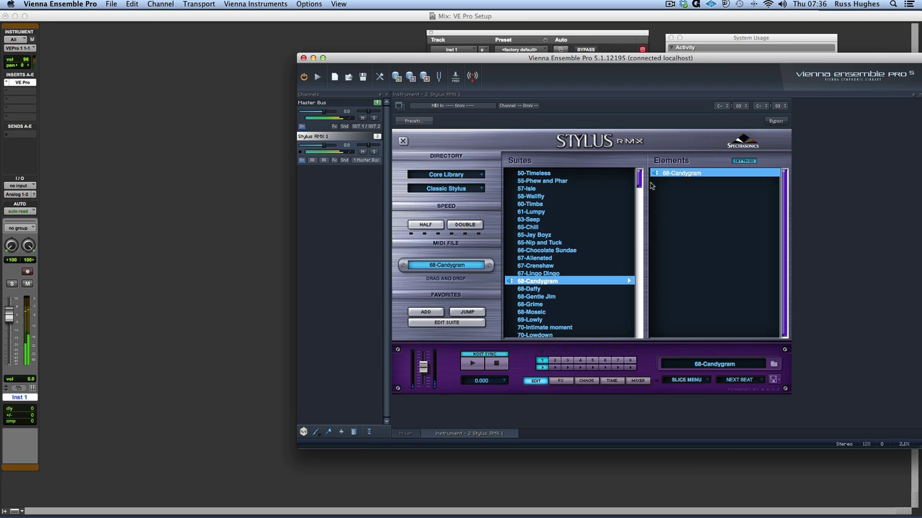
left_click(551, 298)
left_click(658, 175)
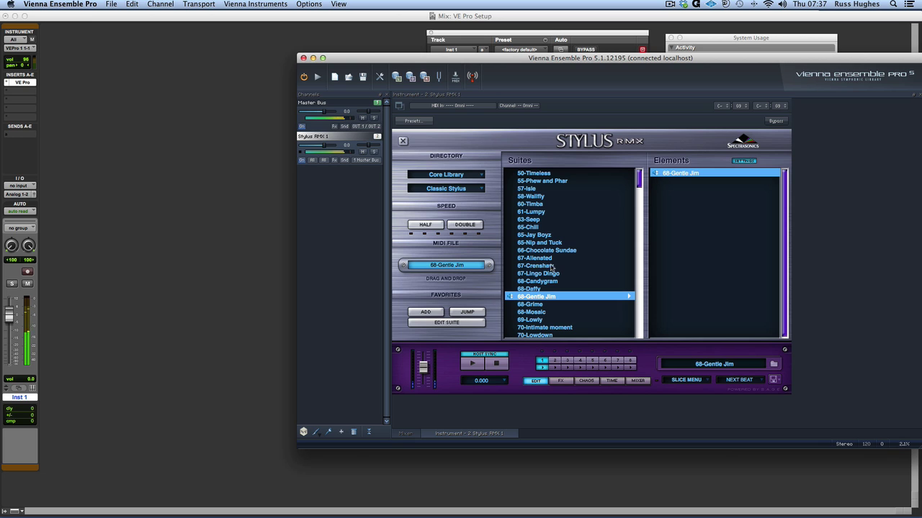
Step: Play the session from Pro Tools to hear 68-Gentle Jim, then return to Stylus RMX
left_click(275, 334)
key("space")
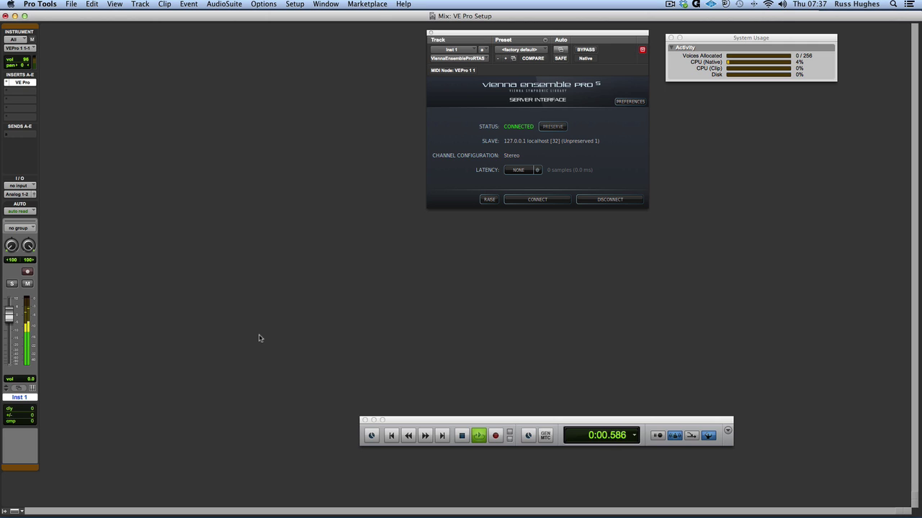
key("space")
key("space")
key("space")
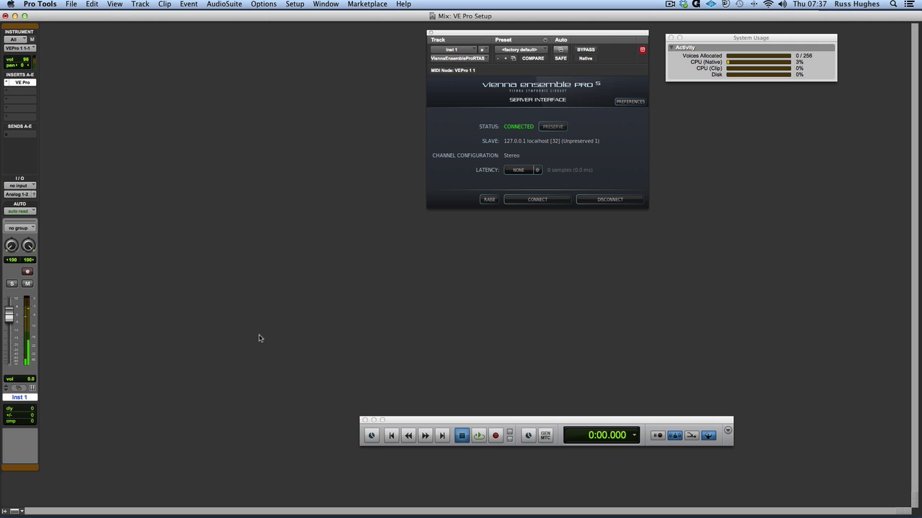
key("space")
key("space")
key("space")
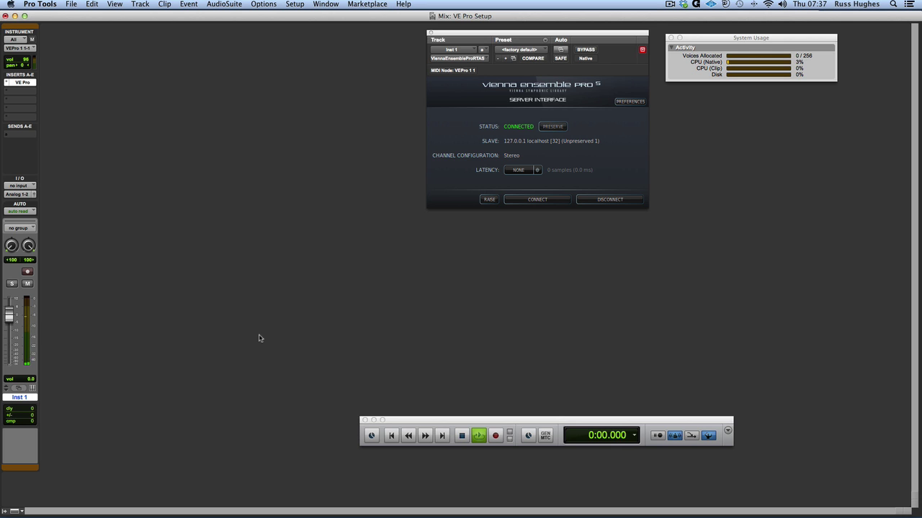
key("space")
key("super+Tab")
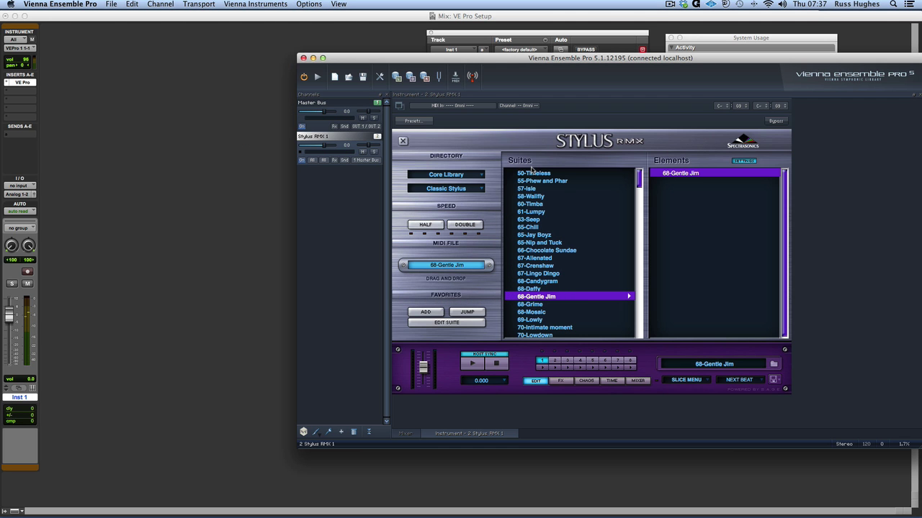
Step: Add two more Stylus RMX output channels in the VE Pro mixer
left_click(407, 433)
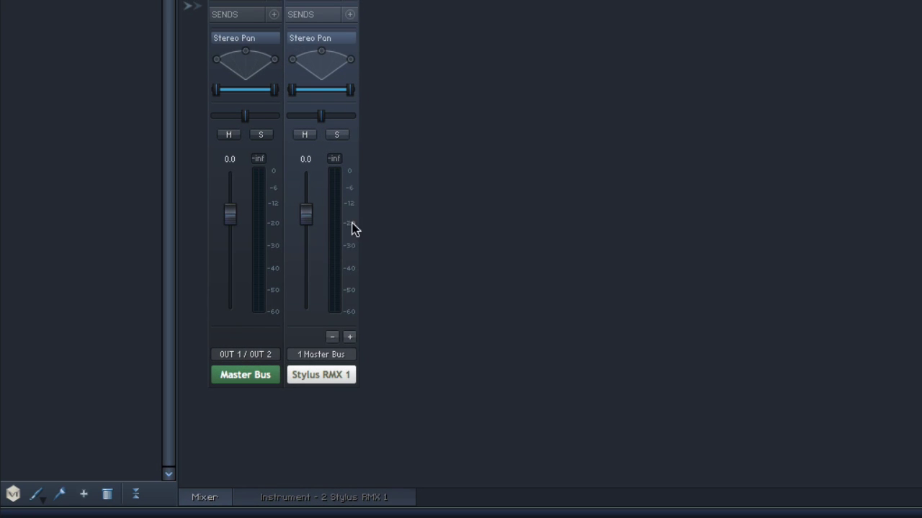
left_click(351, 337)
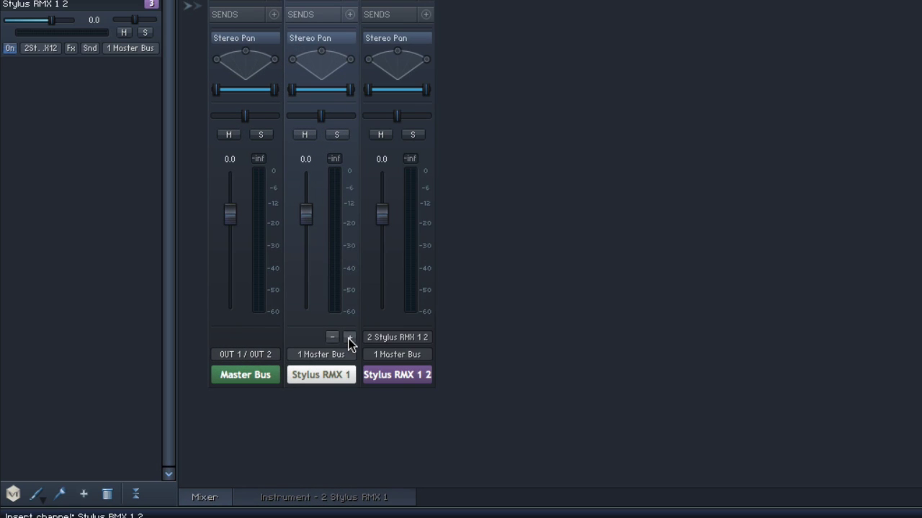
left_click(348, 338)
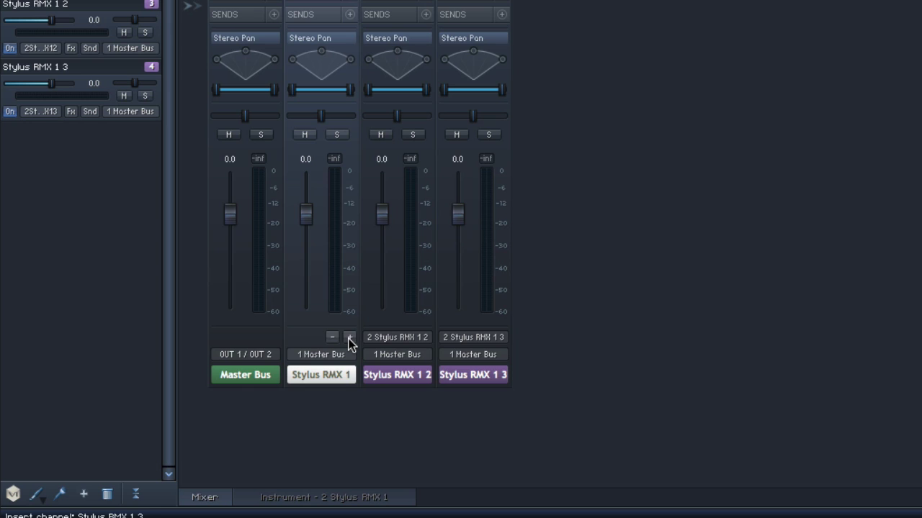
Step: Route Stylus RMX 1 2 to OUT 3 / OUT 4 and Stylus RMX 1 3 to OUT 5 / OUT 6
left_click(405, 356)
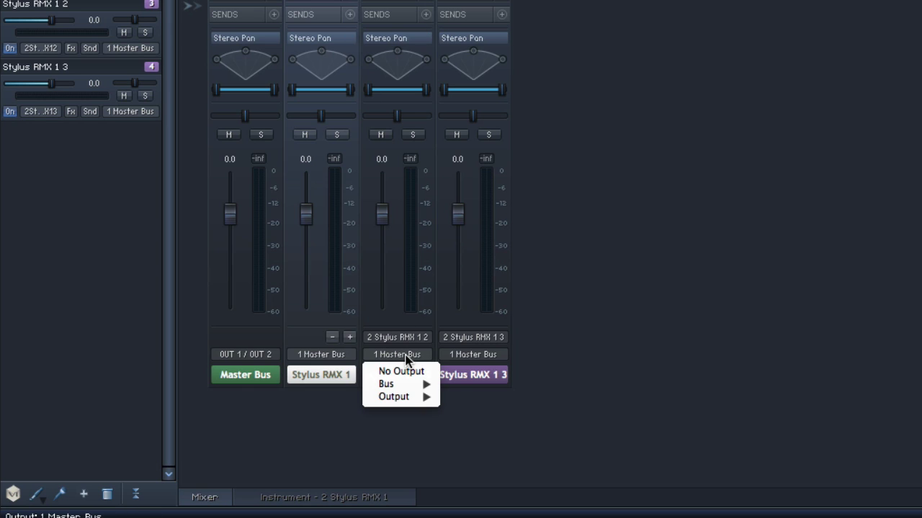
mouse_move(411, 397)
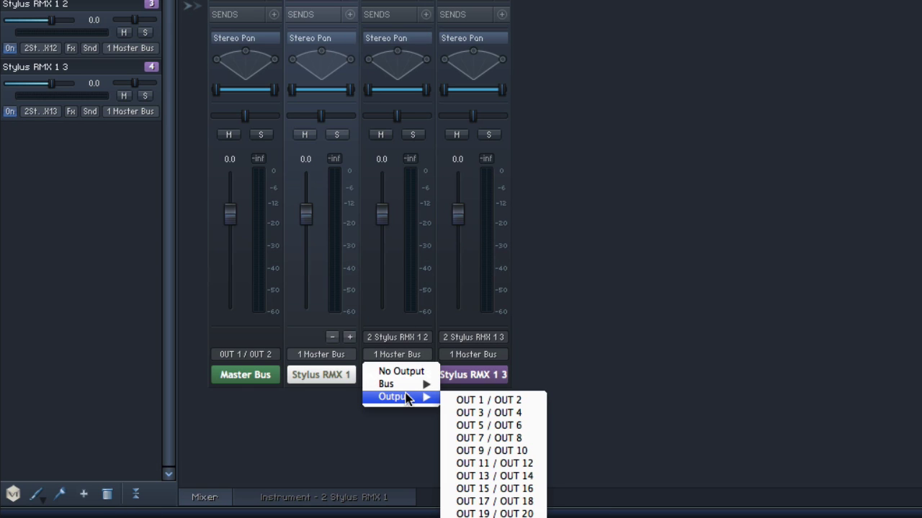
left_click(498, 412)
left_click(479, 354)
mouse_move(481, 398)
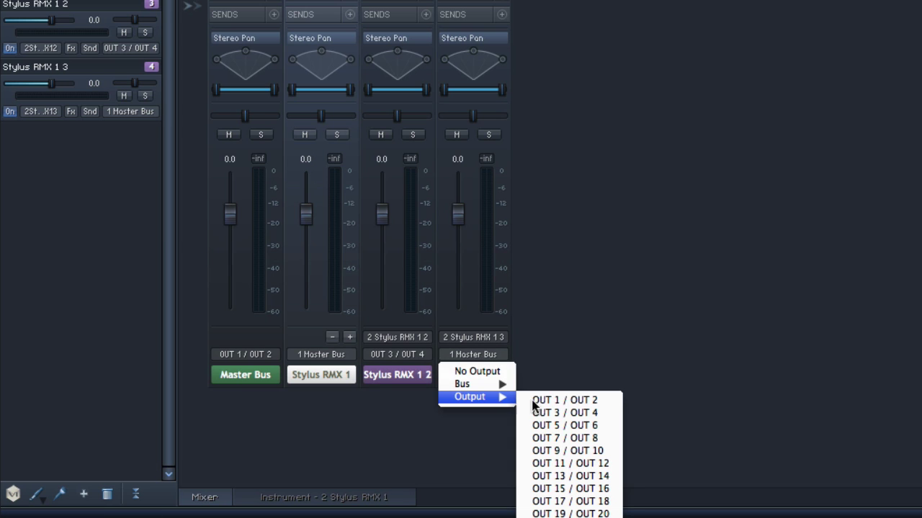
left_click(569, 426)
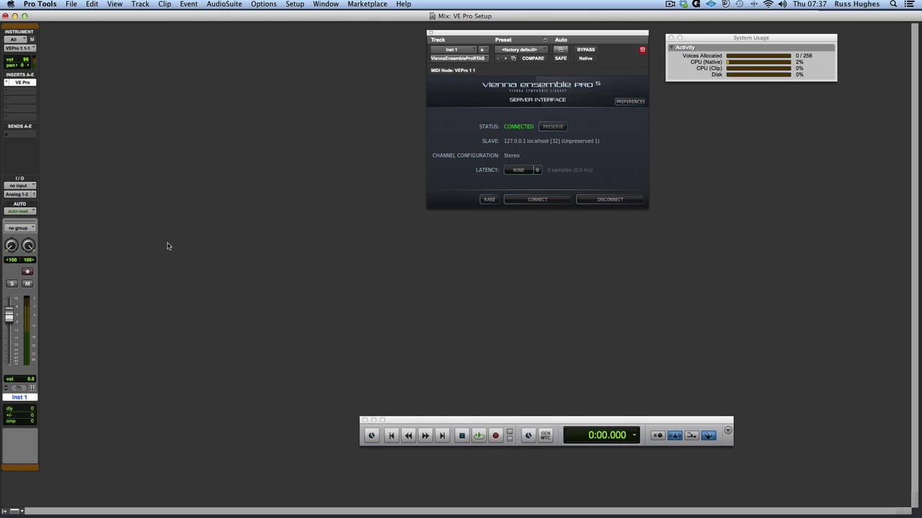
Step: Create 2 new stereo aux input tracks
right_click(21, 398)
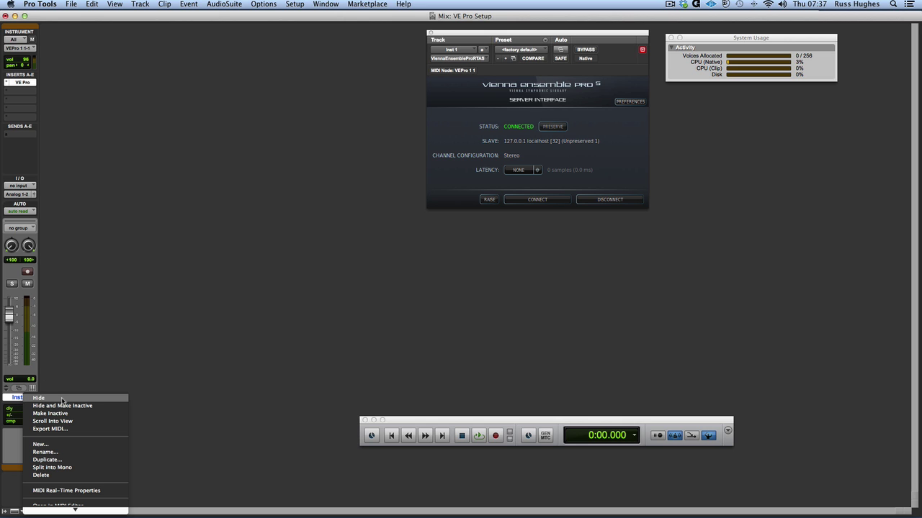
left_click(64, 443)
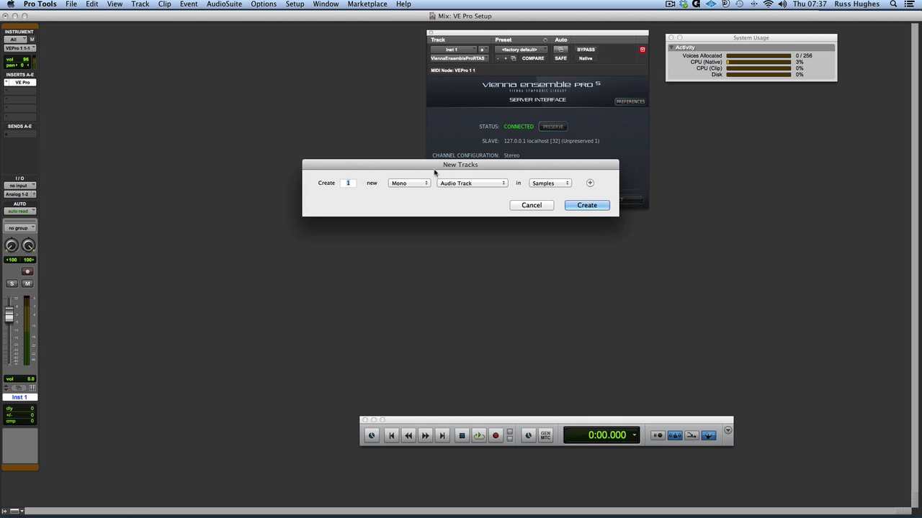
type("2")
left_click(409, 183)
left_click(406, 190)
left_click(465, 183)
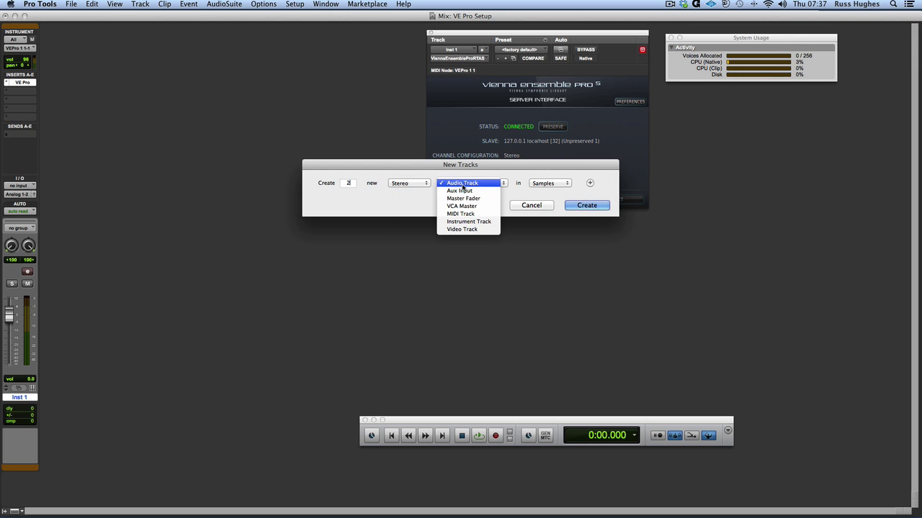
left_click(468, 195)
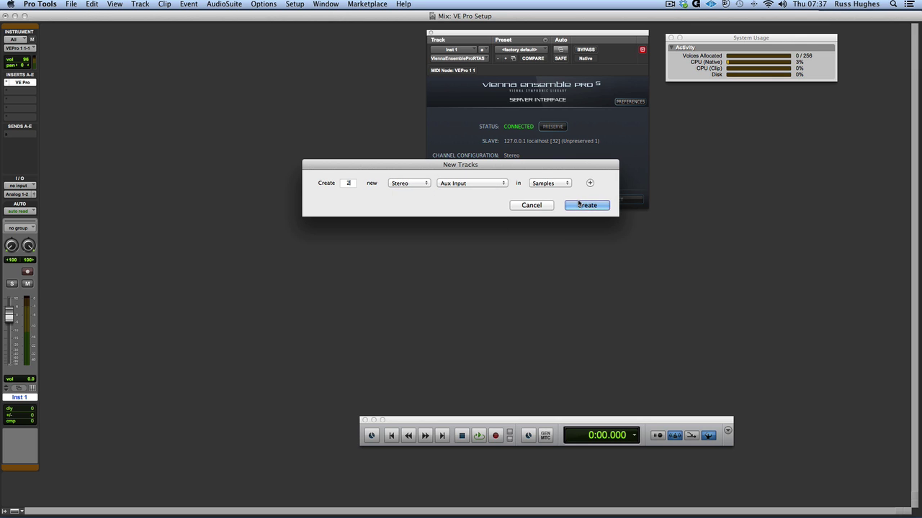
left_click(567, 208)
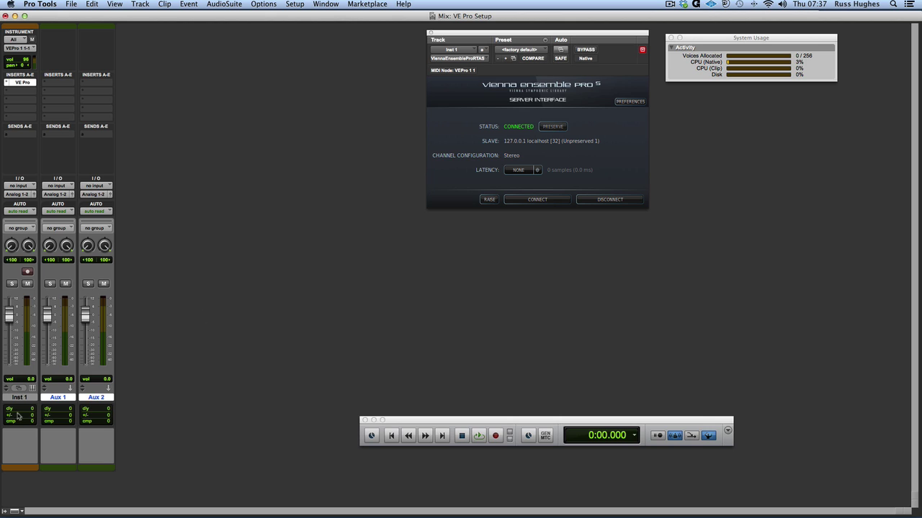
Step: Rename the three tracks Stylus 1, Stylus 2 and Stylus 3
double_click(19, 398)
type("St")
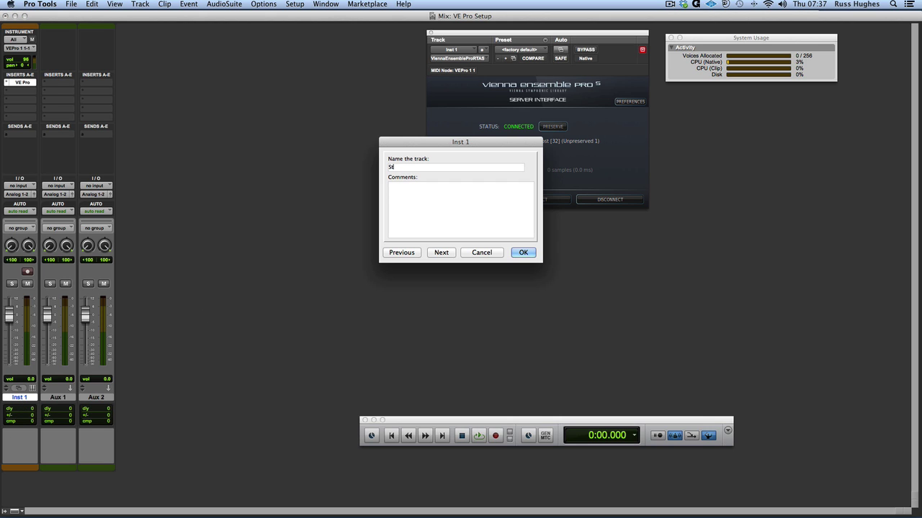
type("ylus 1")
key("shift+Left")
key("shift+Left")
key("shift+Left")
key("shift+Left")
key("shift+Left")
key("shift+Left")
key("shift+Left")
key("shift+Left")
key("super+c")
key("super+Right")
type("Stylus 2")
key("super+Right")
key("super+v")
key("BackSpace")
type("3")
key("Return")
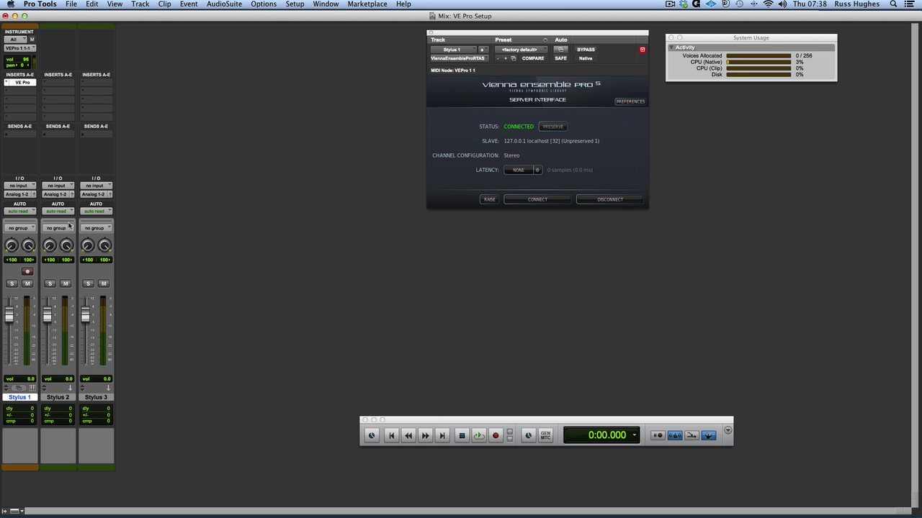
Step: Set Stylus 2's input to Vienna Ensemble Pro RTAS Out 3/4 and Stylus 3's to Out 5/6
left_click(61, 186)
mouse_move(68, 216)
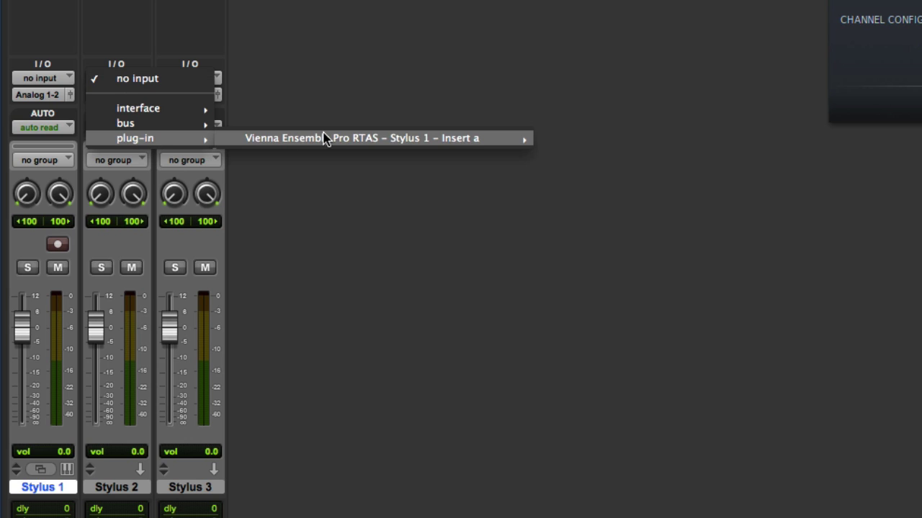
mouse_move(494, 137)
left_click(555, 140)
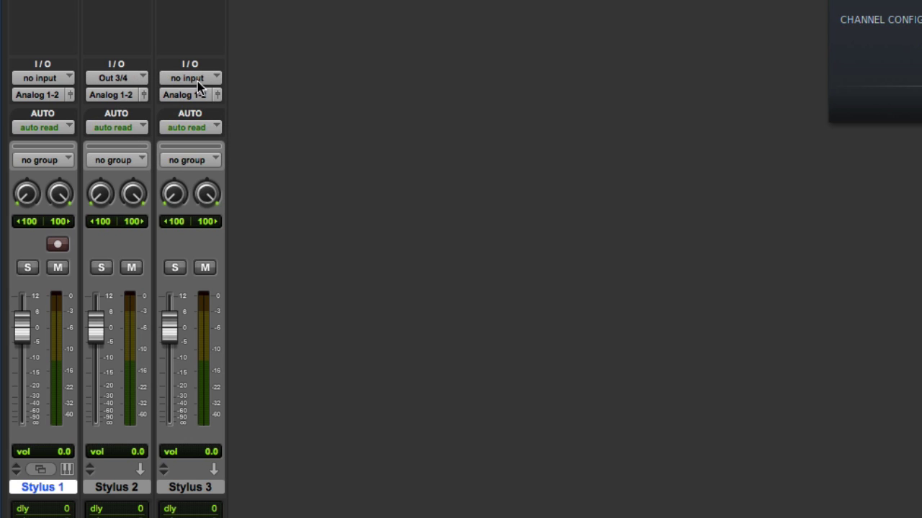
left_click(197, 80)
mouse_move(275, 138)
mouse_move(433, 139)
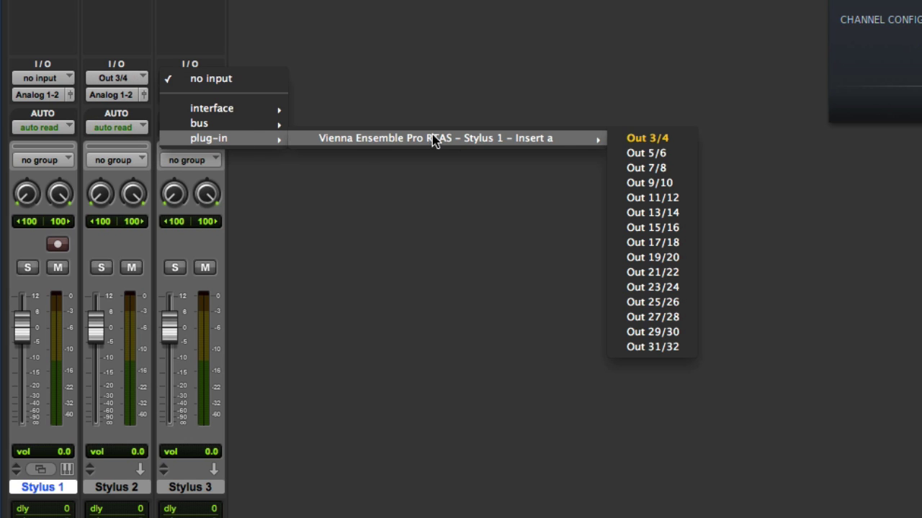
left_click(665, 152)
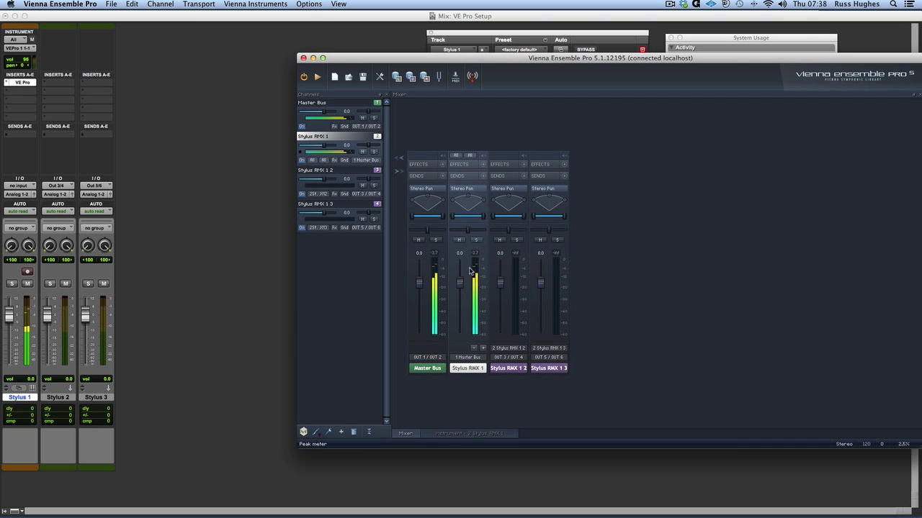
Step: In Stylus RMX, browse the EXP Libraries and pick the 100-Goin On suite
left_click(451, 434)
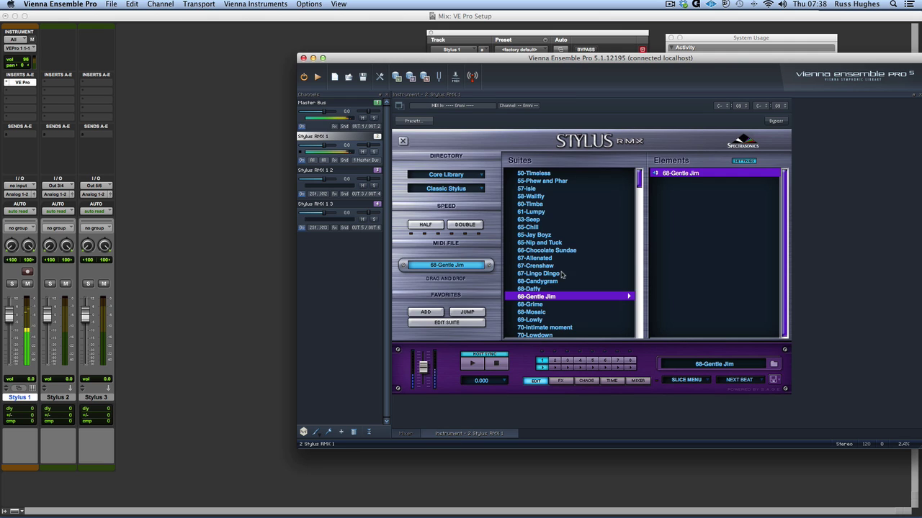
left_click(461, 187)
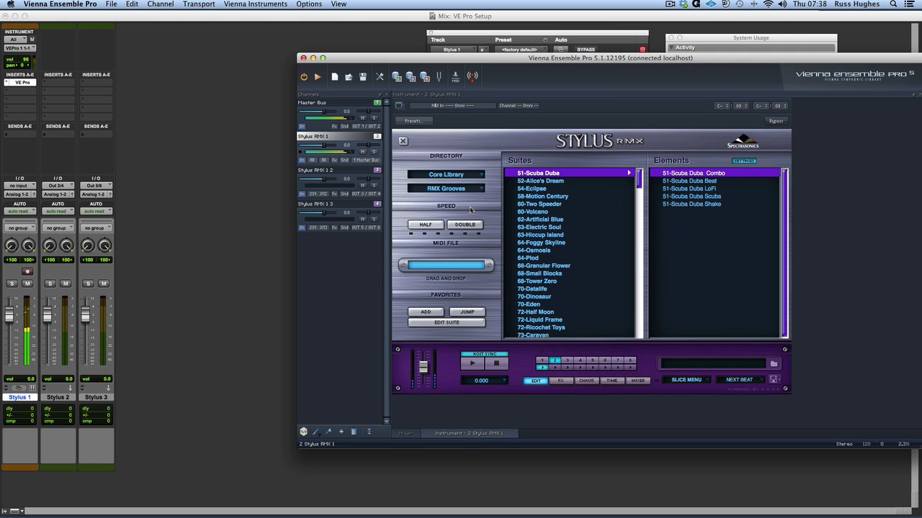
left_click(447, 174)
left_click(447, 183)
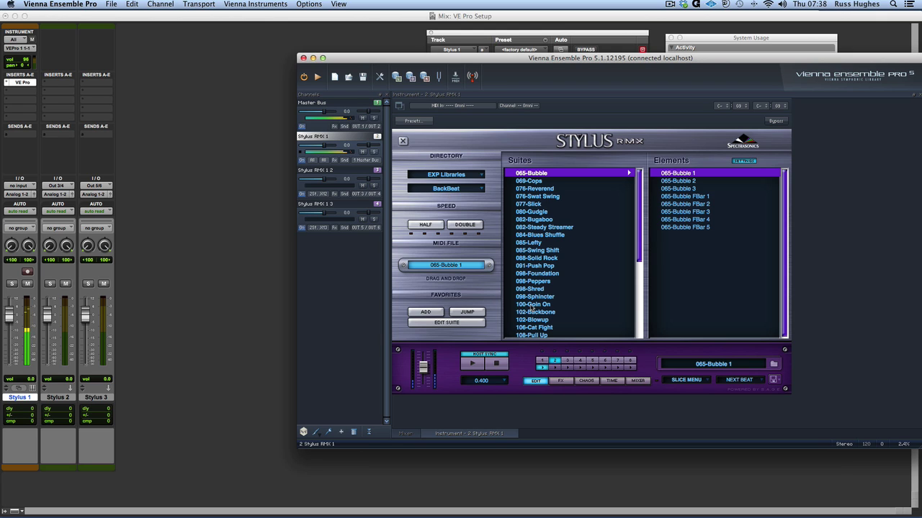
left_click(532, 306)
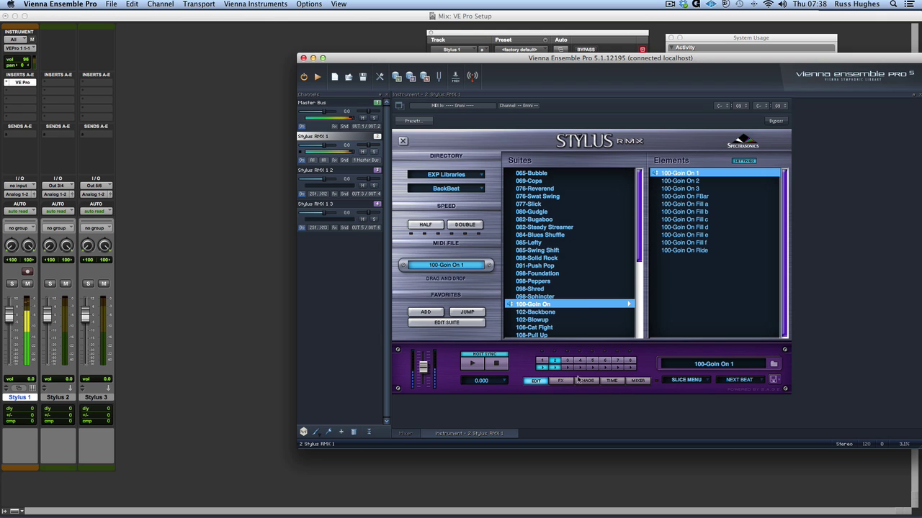
Step: In the Stylus mixer, lower part 2 to -4.18 dB and send it to OUT B
left_click(638, 381)
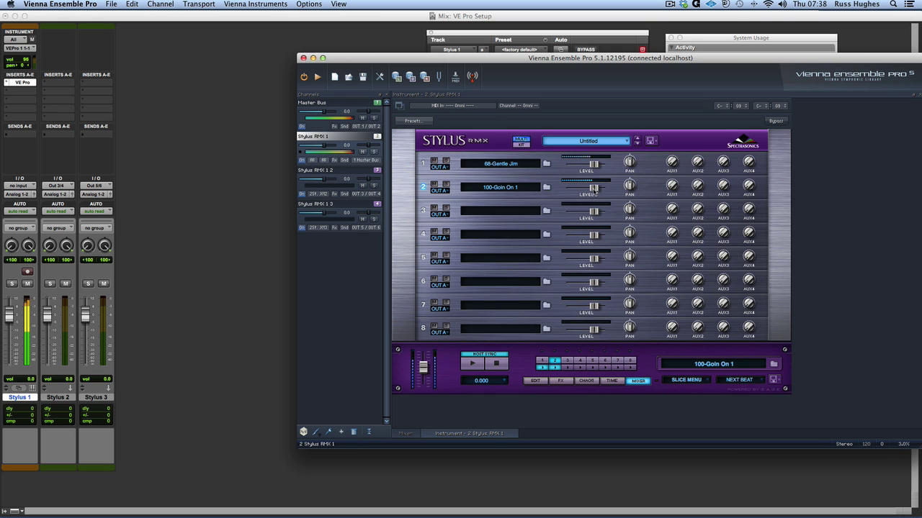
left_click_drag(594, 187, 583, 187)
left_click(440, 190)
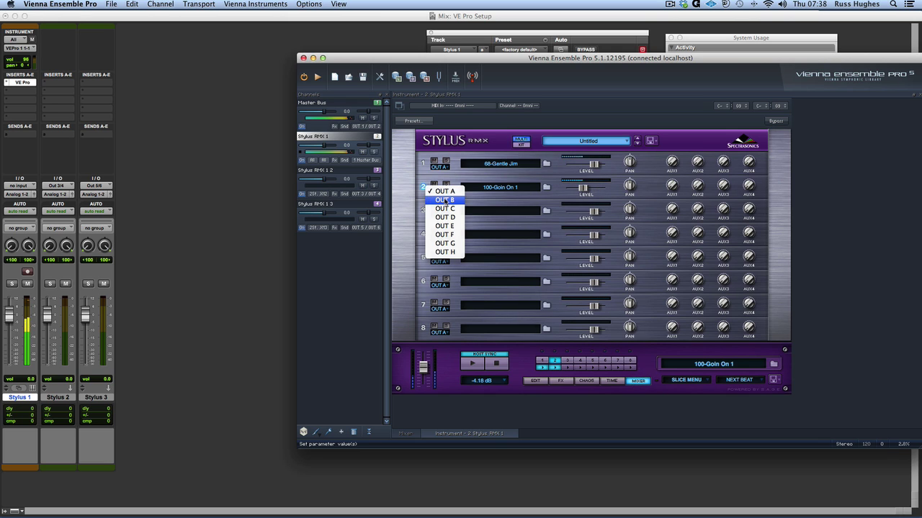
left_click(444, 199)
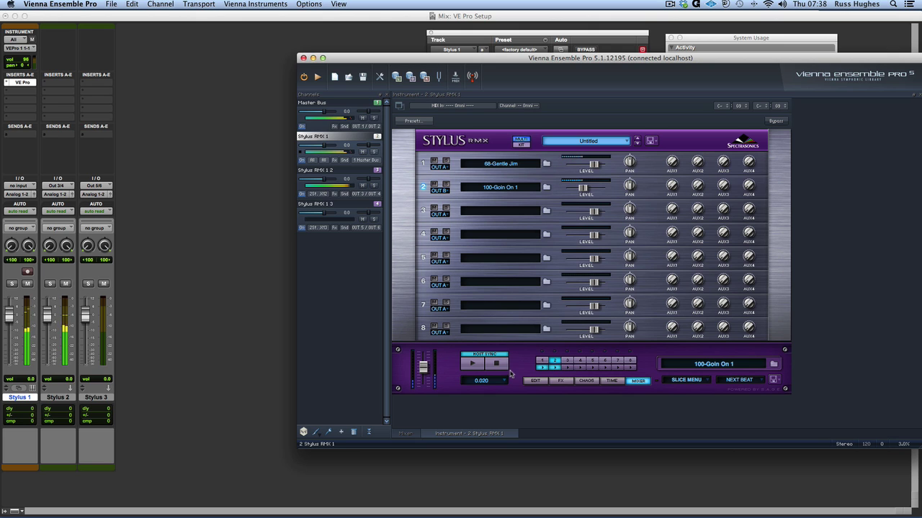
Step: Load the 088-Solid Rock 1 groove into part 2, then select part 3
left_click(566, 361)
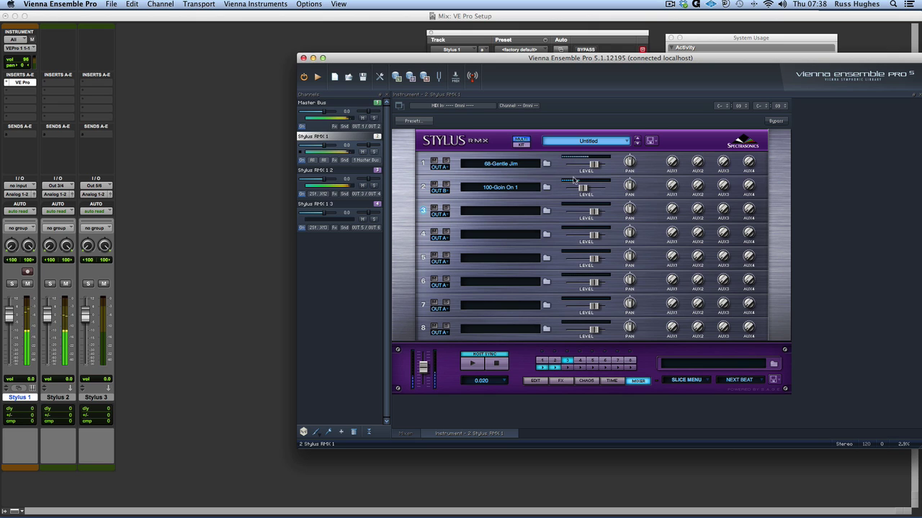
left_click(535, 381)
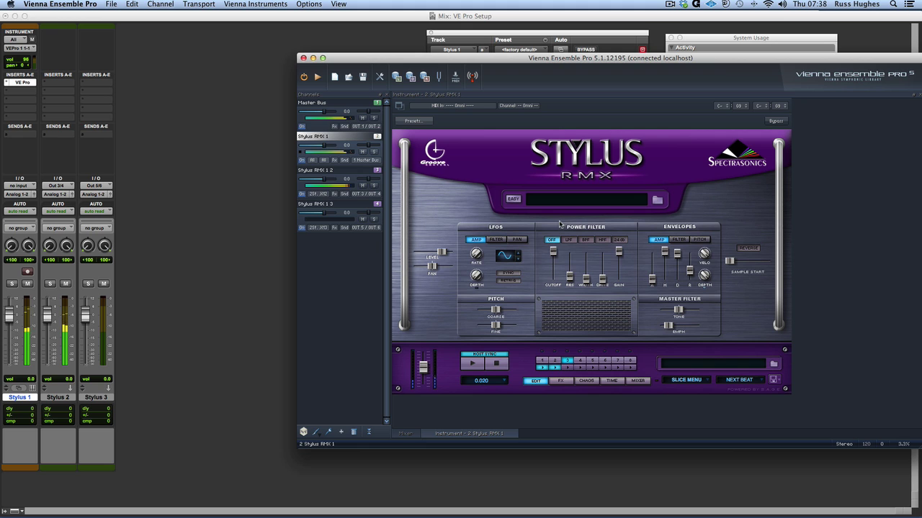
left_click(555, 362)
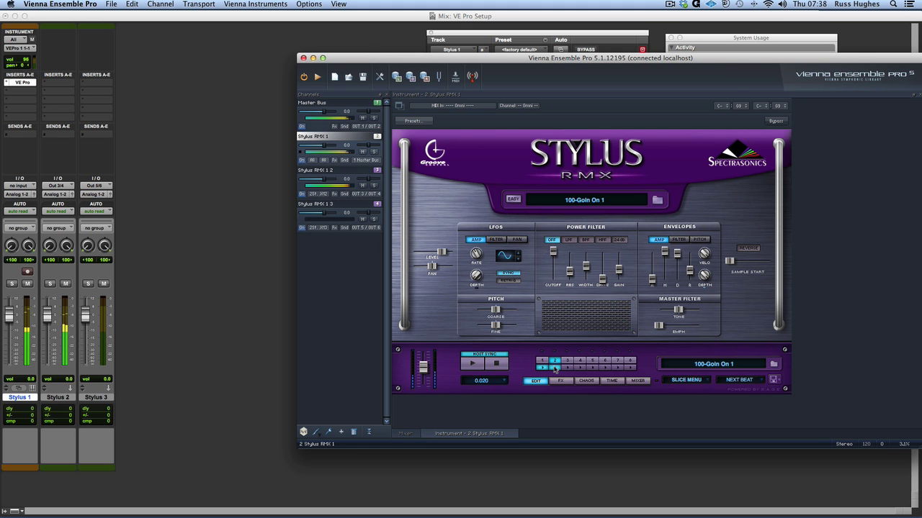
left_click(577, 202)
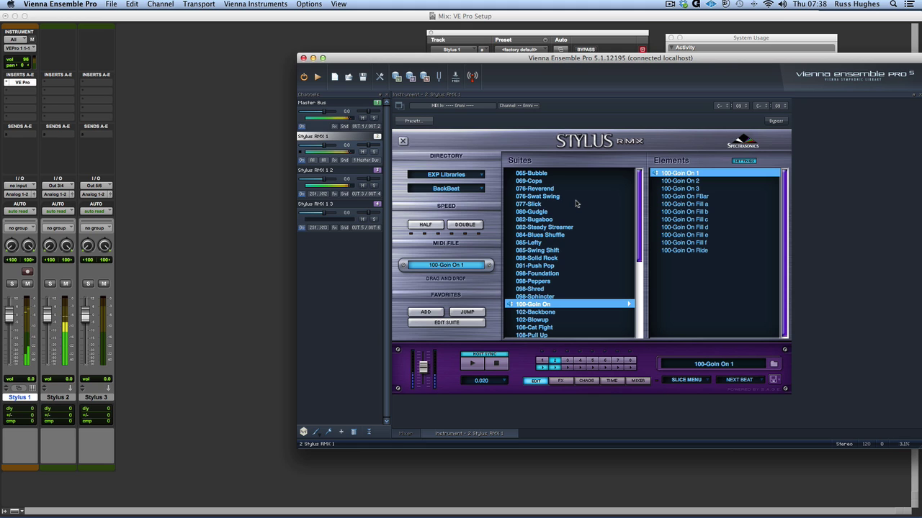
left_click(546, 258)
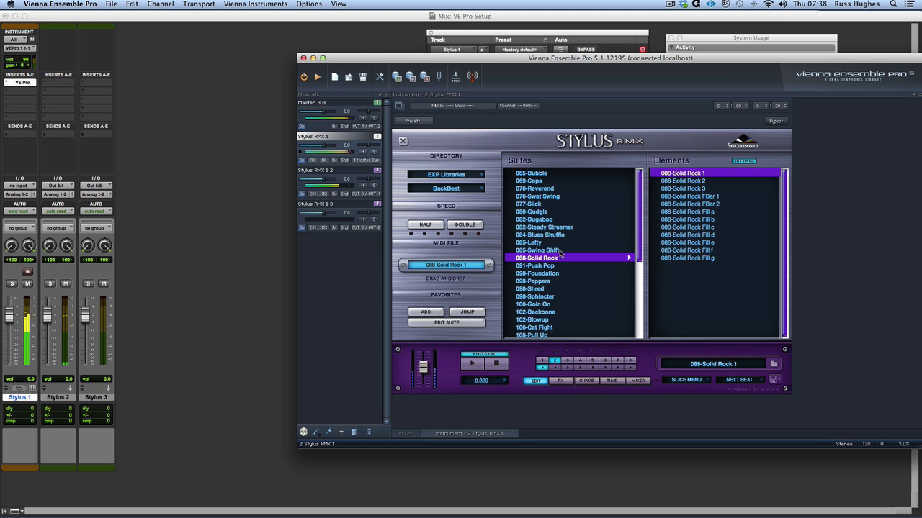
left_click(655, 177)
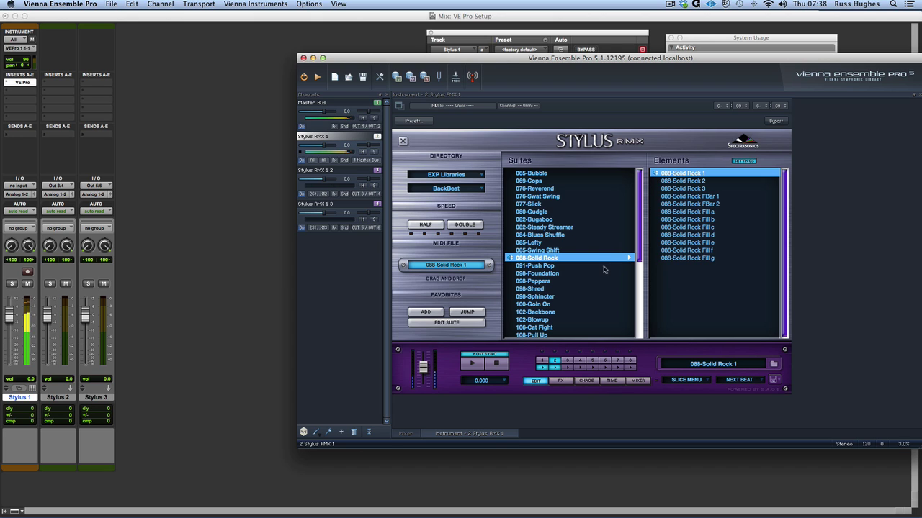
left_click(567, 360)
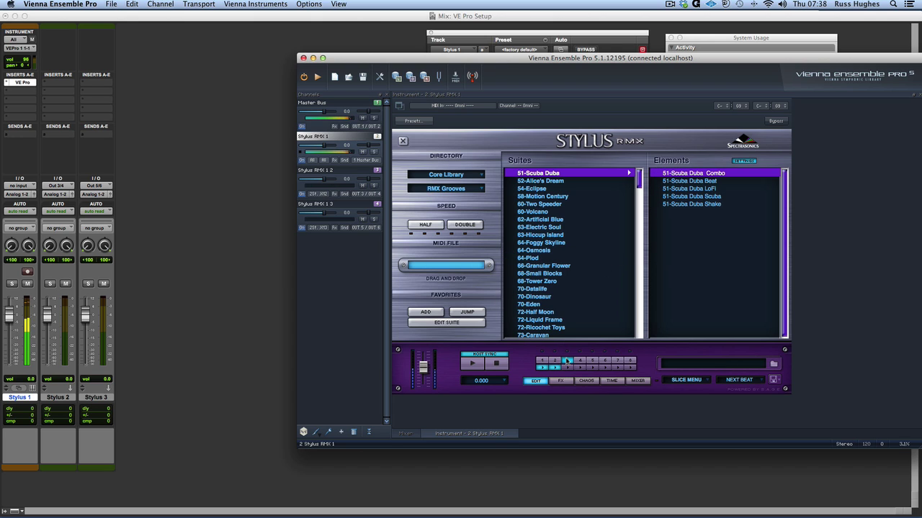
Step: Load the 92-Tambourine groove from the Tambourines suite into part 3
left_click(446, 189)
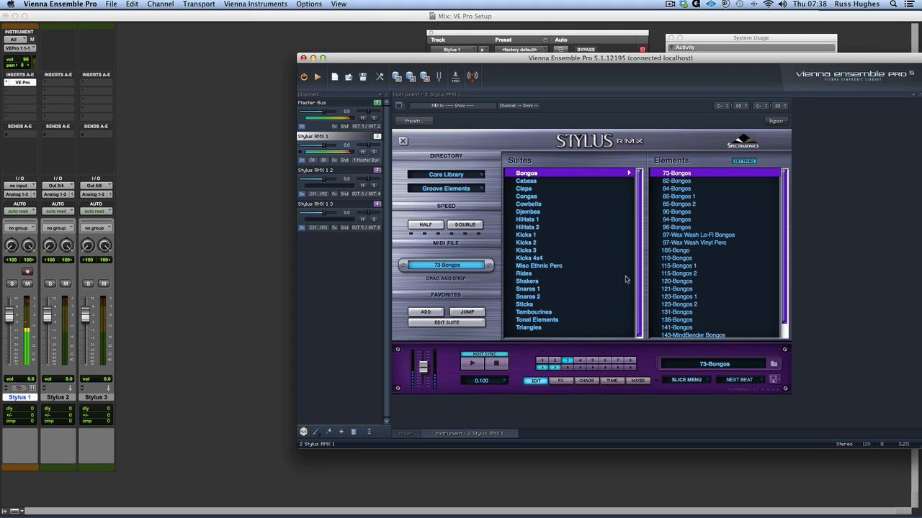
left_click(619, 311)
left_click(679, 258)
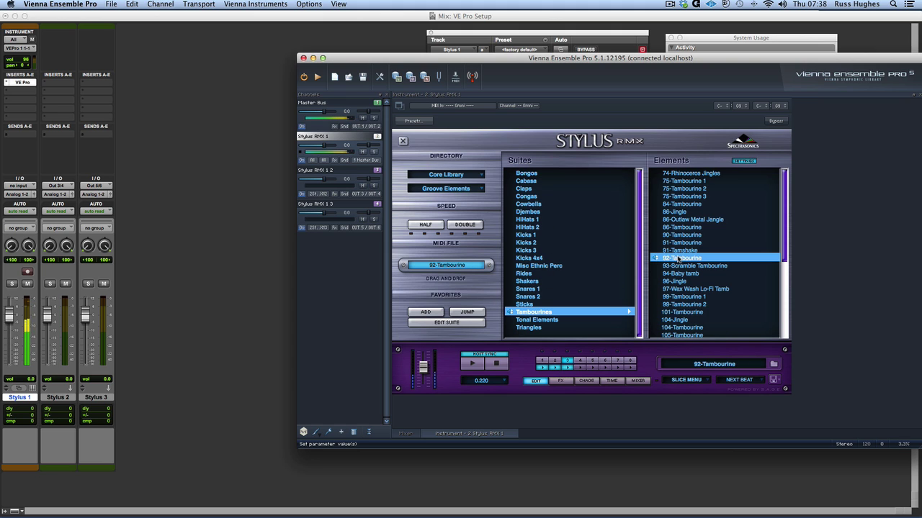
Step: In the Stylus mixer, route part 3 to OUT C and part 2 to OUT B
left_click(638, 380)
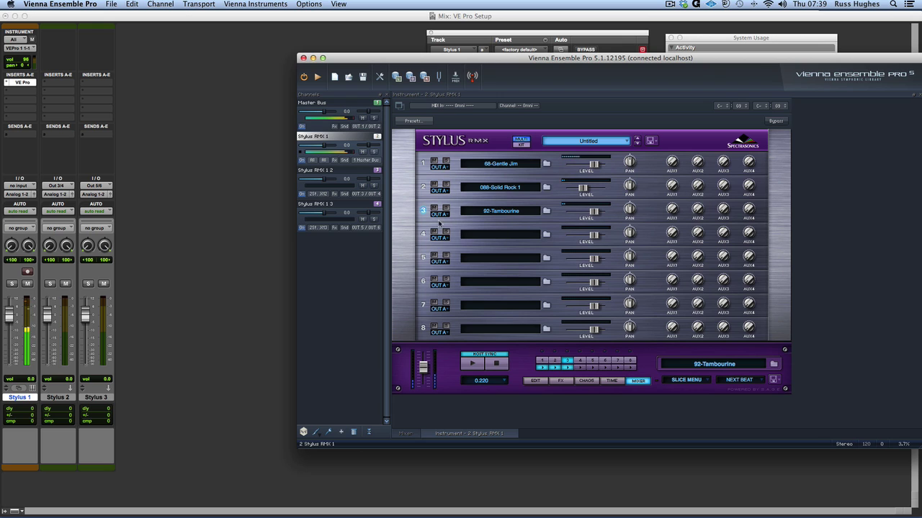
left_click(439, 215)
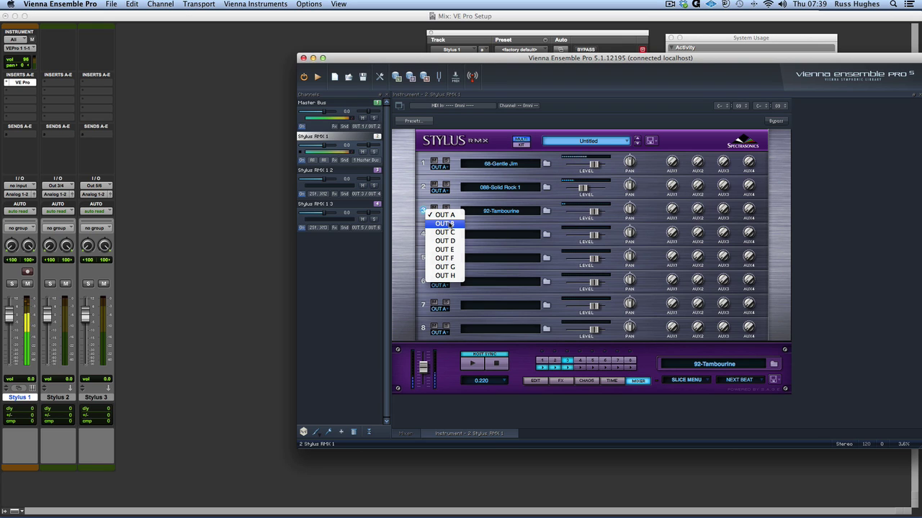
left_click(449, 231)
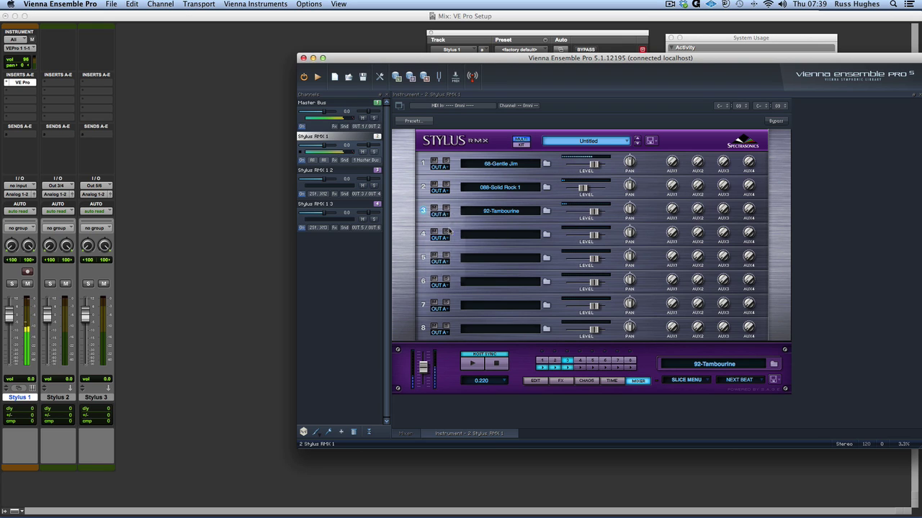
left_click(440, 190)
left_click(450, 204)
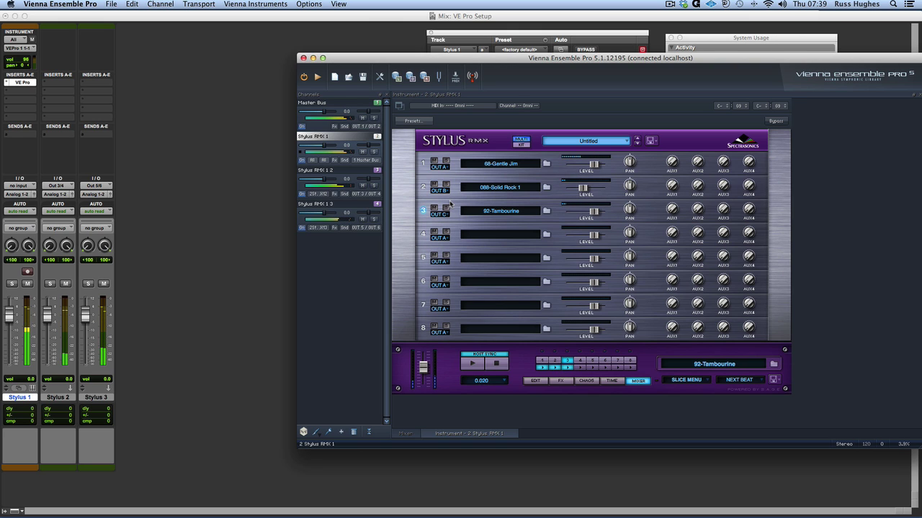
Step: In the VE Pro mixer, pull the Stylus RMX 1 2 fader down to -2.1 dB
left_click(406, 434)
mouse_move(500, 283)
left_mouse_down()
mouse_move(502, 300)
mouse_move(540, 305)
mouse_move(542, 317)
mouse_move(540, 297)
mouse_move(499, 290)
left_mouse_up()
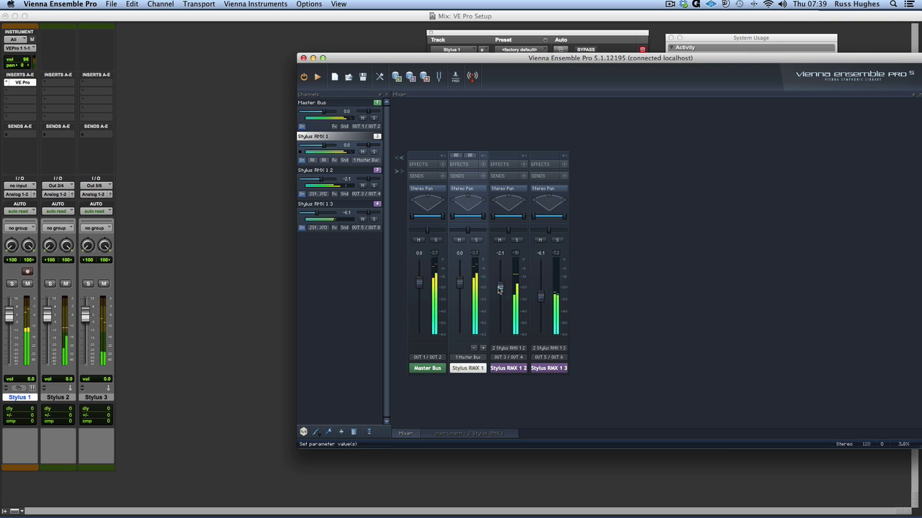
left_click_drag(557, 60, 477, 66)
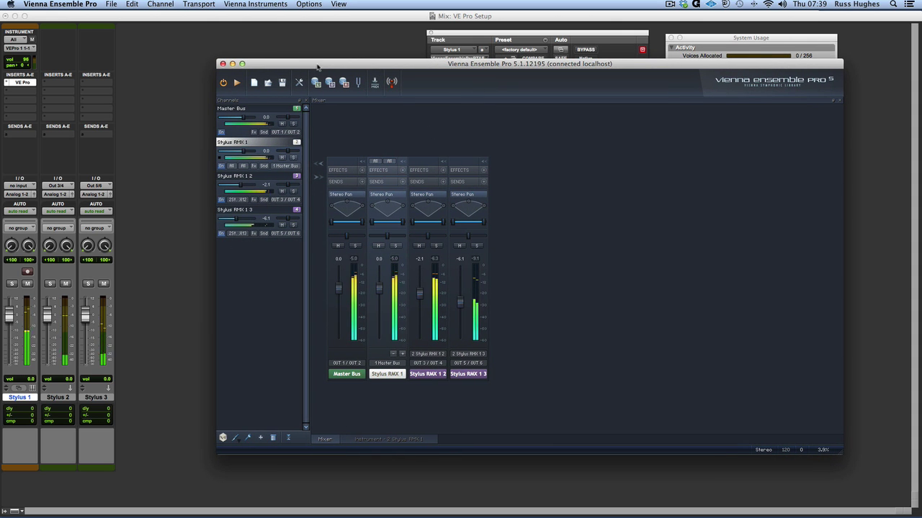
left_click_drag(318, 67, 416, 51)
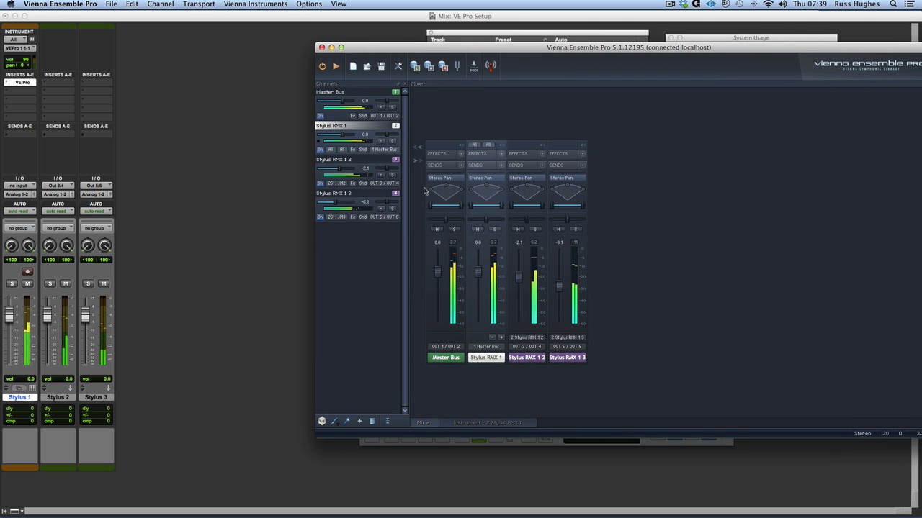
Step: Show the Pro Tools Edit window and open Stylus RMX 1's edit page in VE Pro
left_click(227, 226)
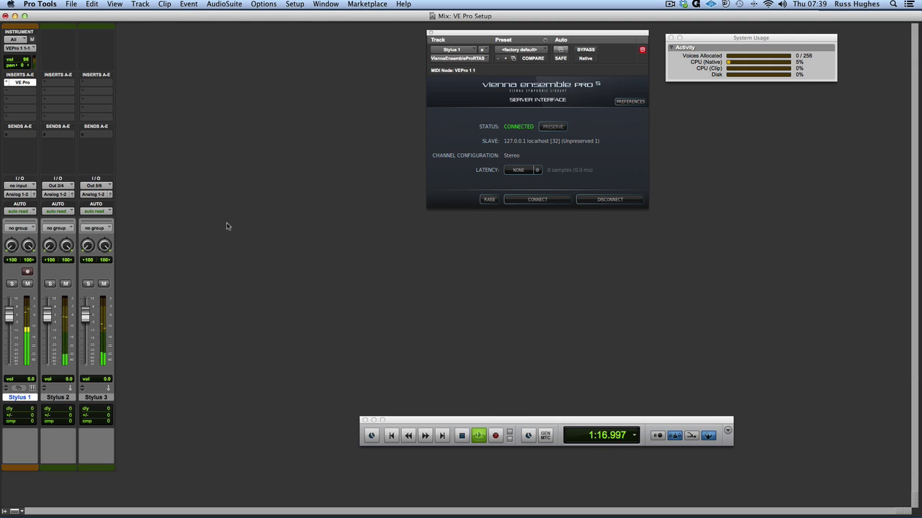
key("super+equal")
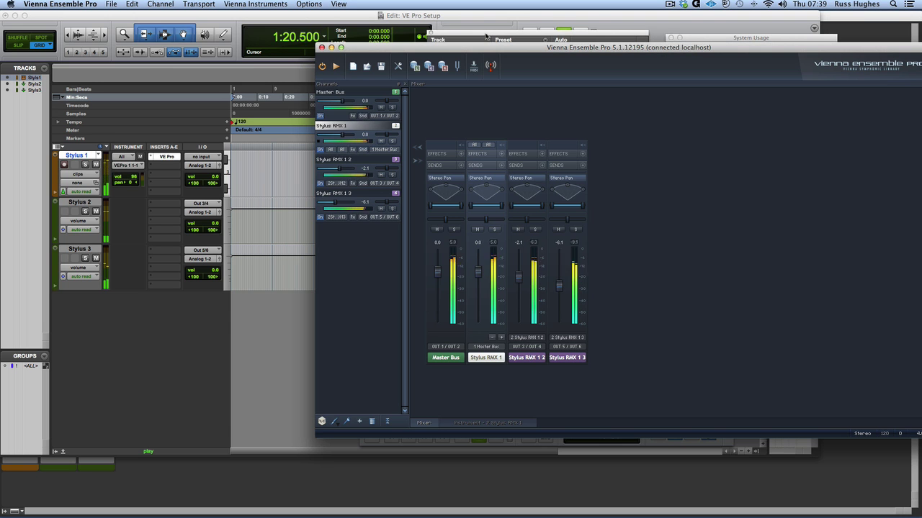
left_click(489, 199)
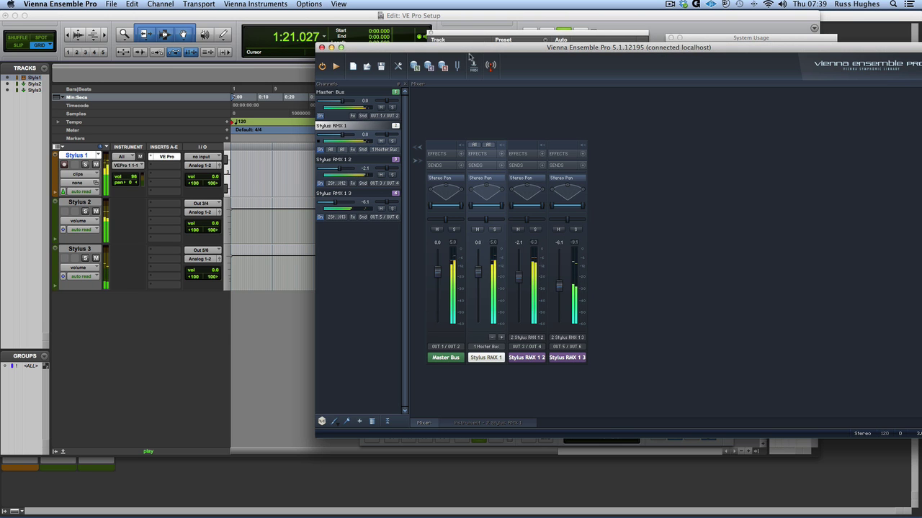
double_click(470, 177)
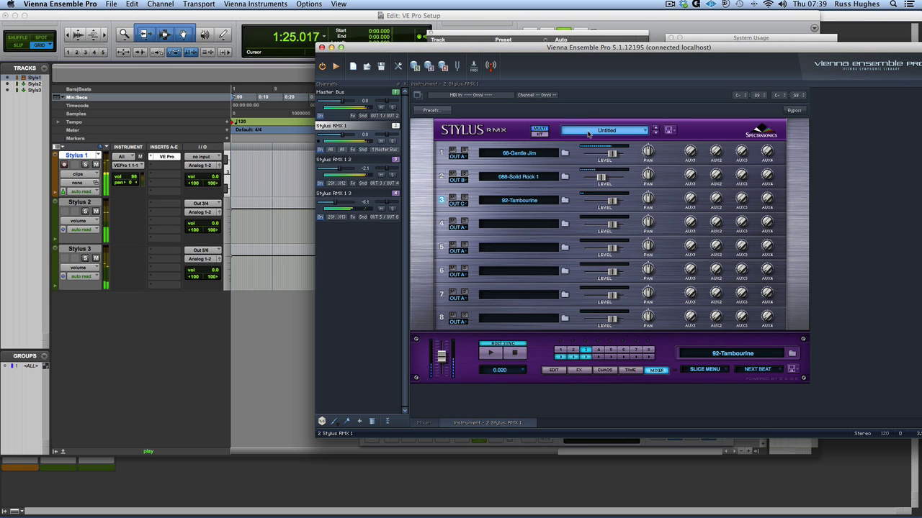
left_click(554, 370)
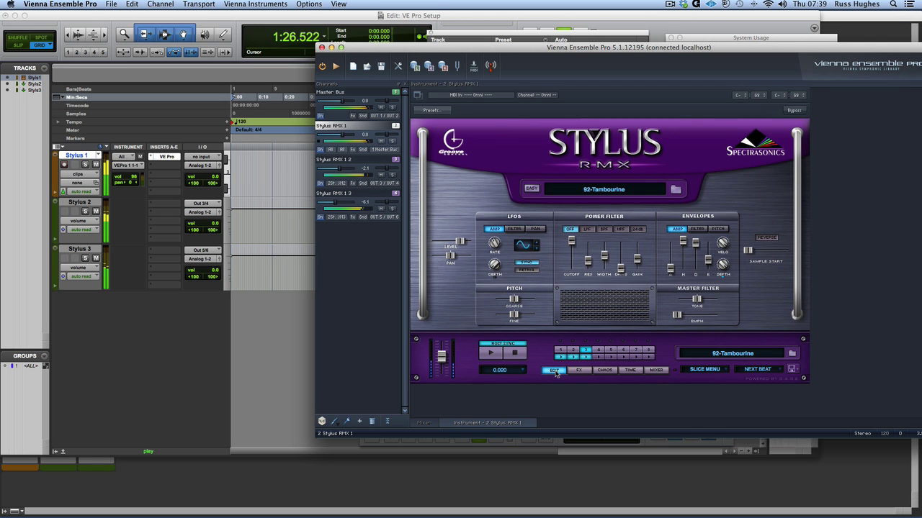
Step: Stop playback at session start, turn off Stylus host sync, and open part 3's groove browser
left_click(252, 376)
key("space")
key("super+Tab")
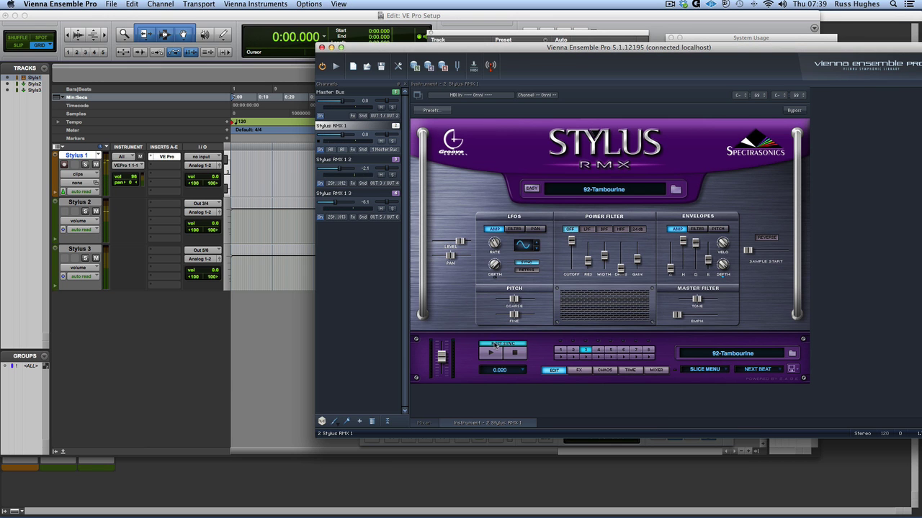
left_click(496, 347)
left_click(581, 189)
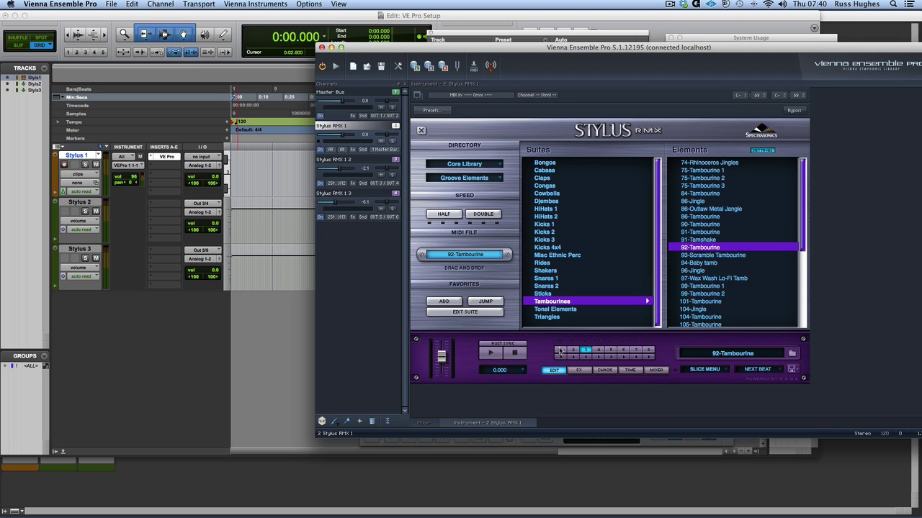
Step: Drop part 1's 68-Gentle Jim MIDI onto Stylus 1, audition it, then undo the region
left_click(560, 351)
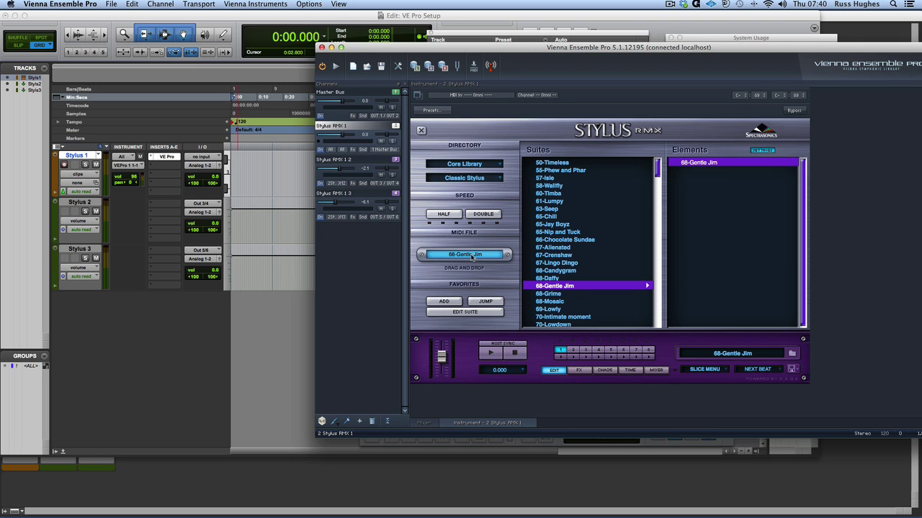
left_click_drag(472, 256, 237, 195)
key("space")
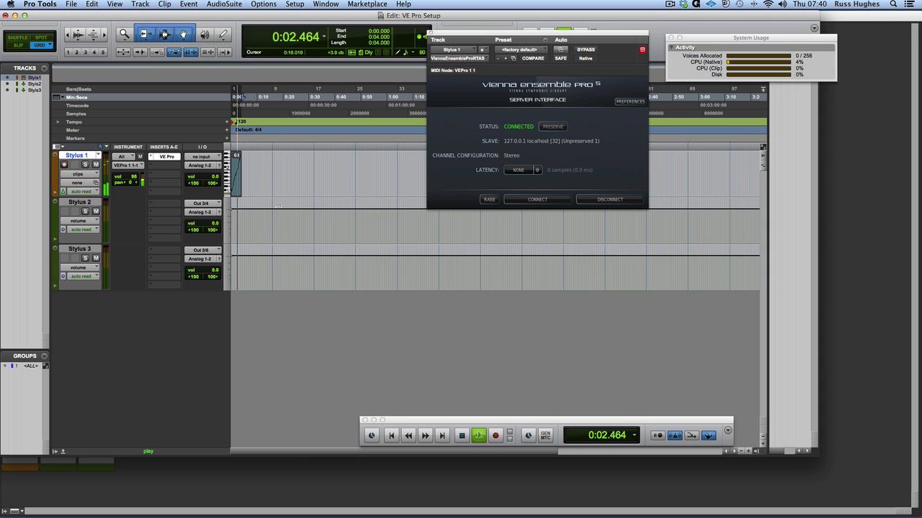
key("space")
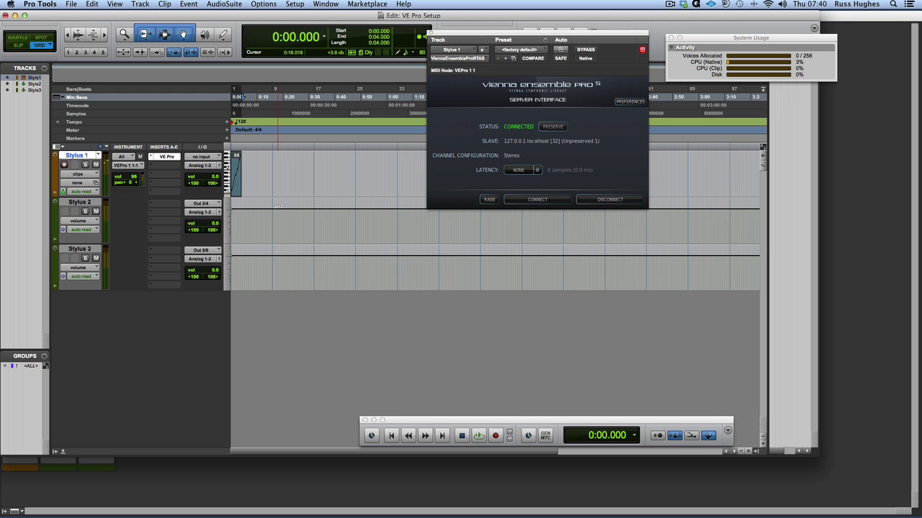
key("super+z")
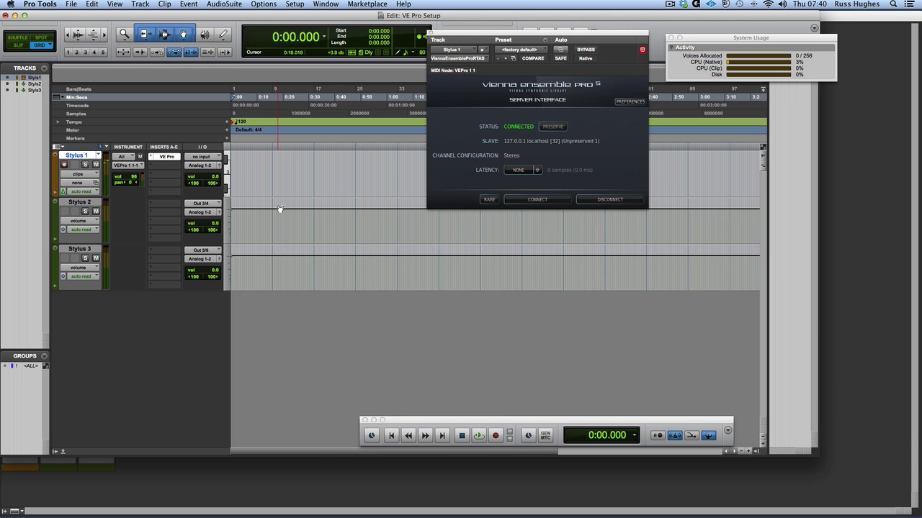
Step: Re-enable Stylus RMX host sync, test it with playback, and return to the Pro Tools Edit window
left_click(488, 199)
left_click(502, 345)
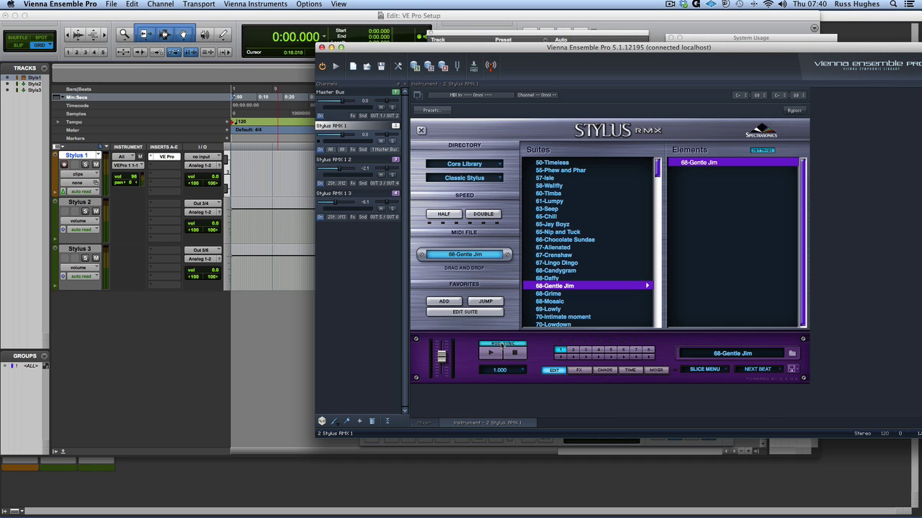
key("space")
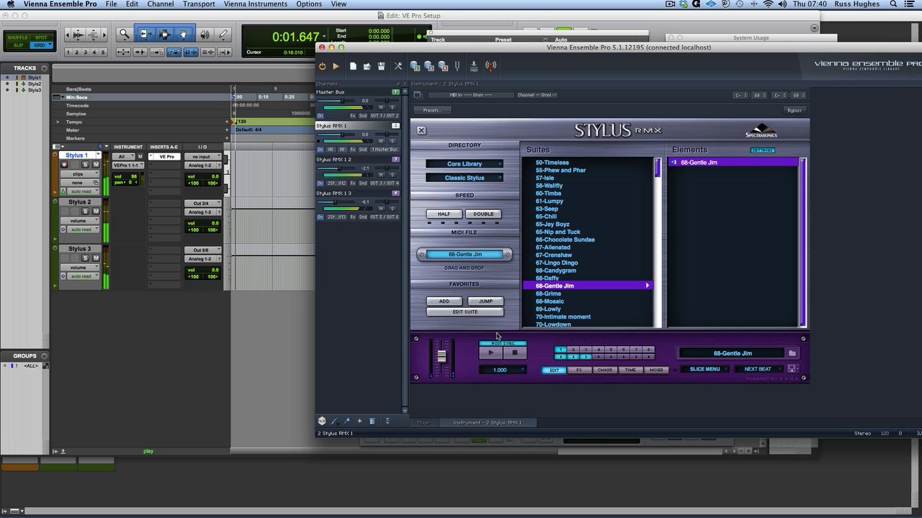
key("space")
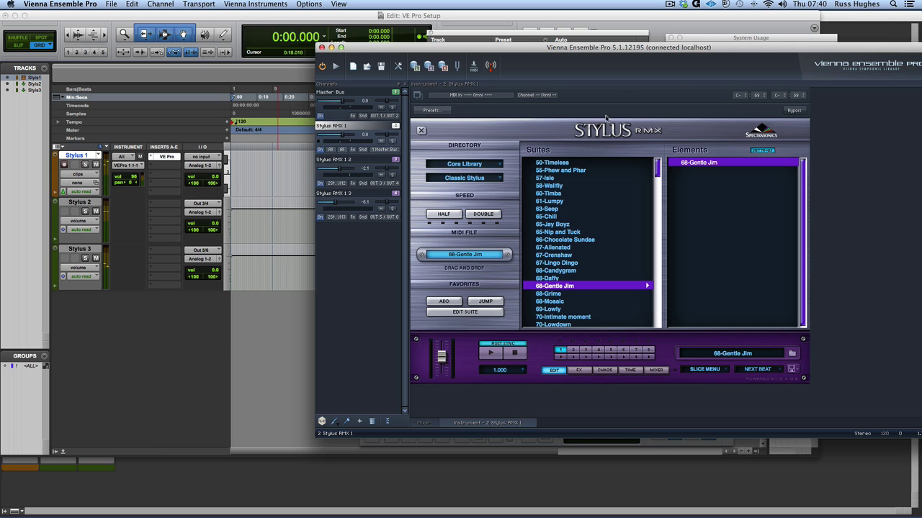
left_click(727, 39)
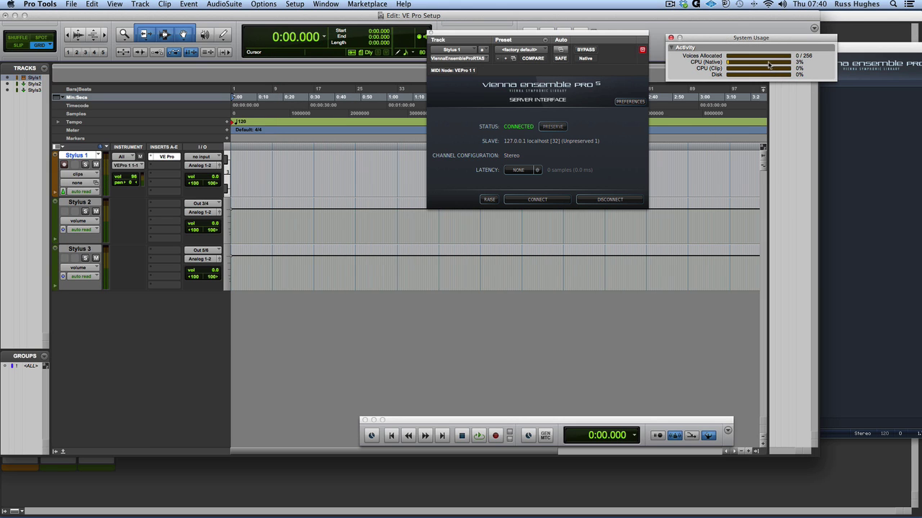
left_click(202, 343)
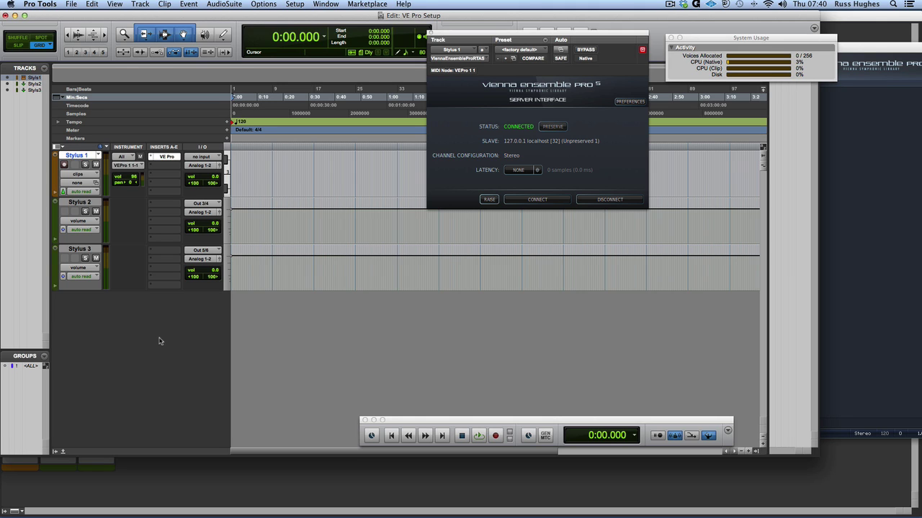
Step: Create one stereo Aux Input track and one MIDI track in a single New Tracks pass
key("shift+super+n")
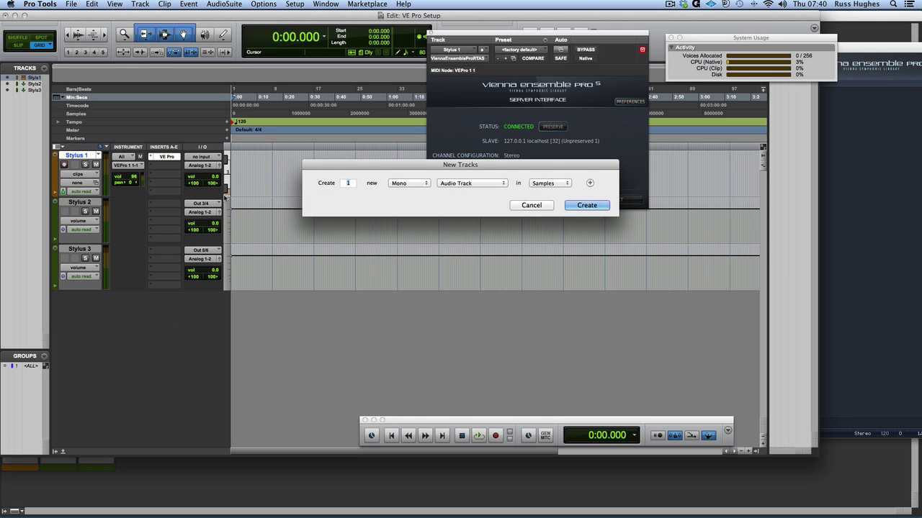
left_click(414, 183)
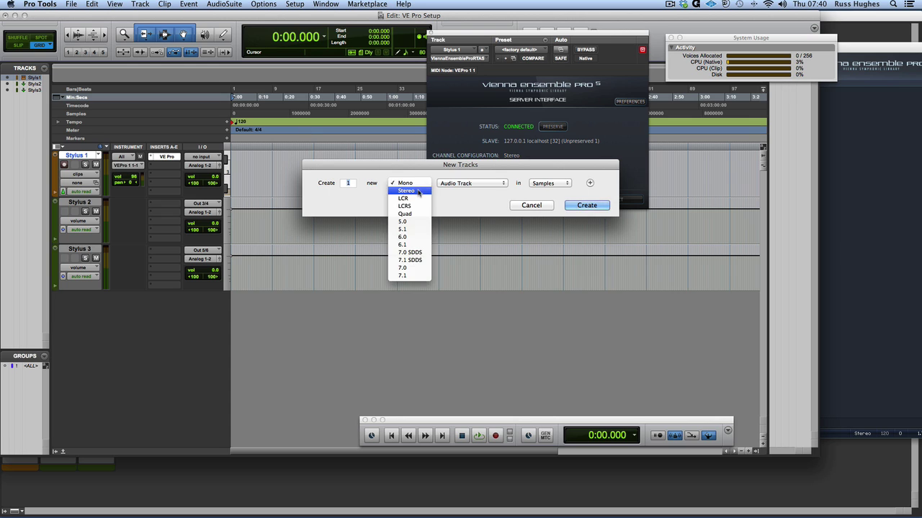
left_click(411, 192)
left_click(468, 183)
left_click(468, 190)
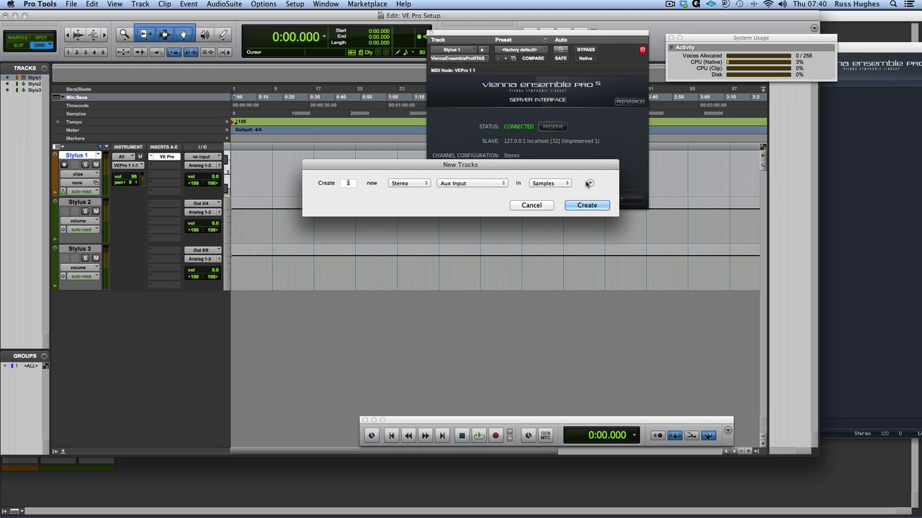
left_click(589, 183)
left_click(468, 198)
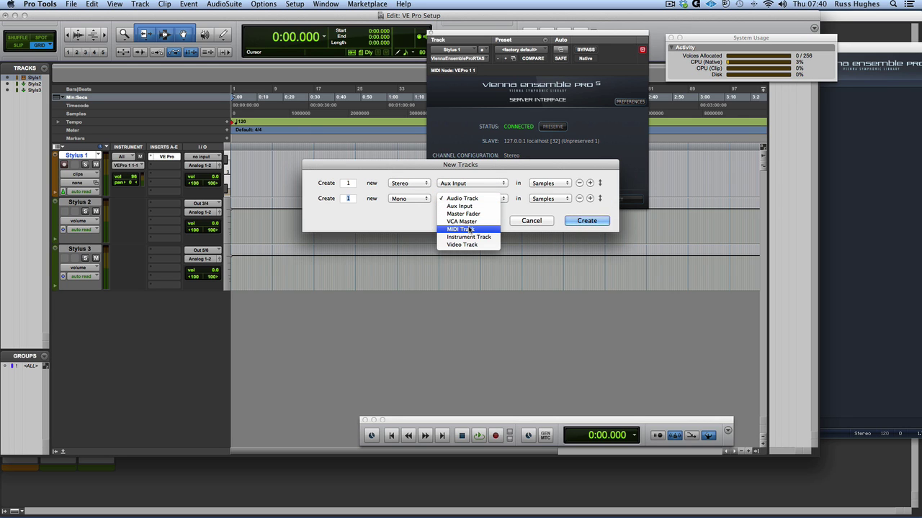
left_click(461, 229)
left_click(587, 220)
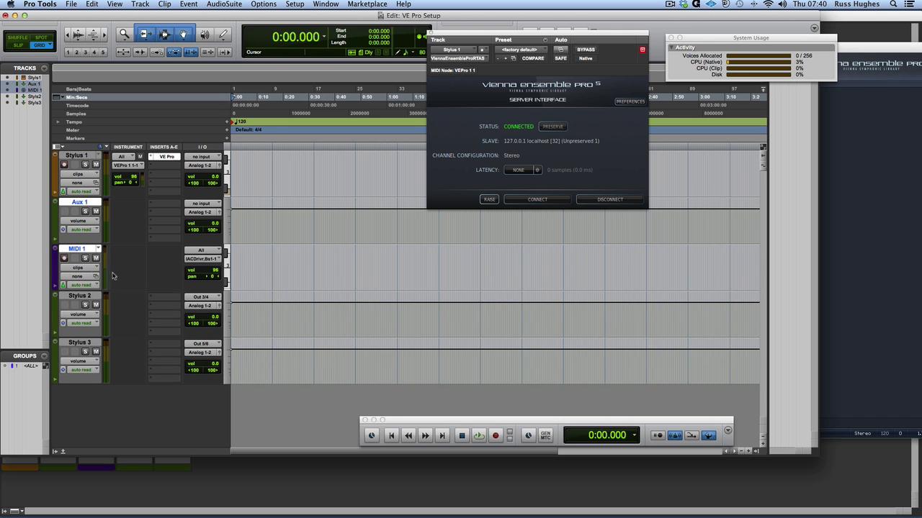
Step: Move the new tracks below Stylus 3 and rename them Omni and Omni MIDI
left_click_drag(81, 204, 84, 266)
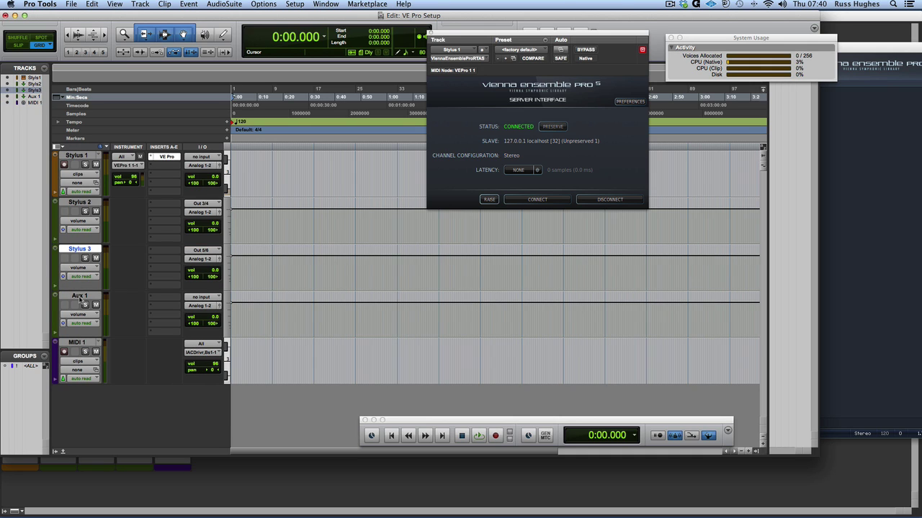
double_click(80, 296)
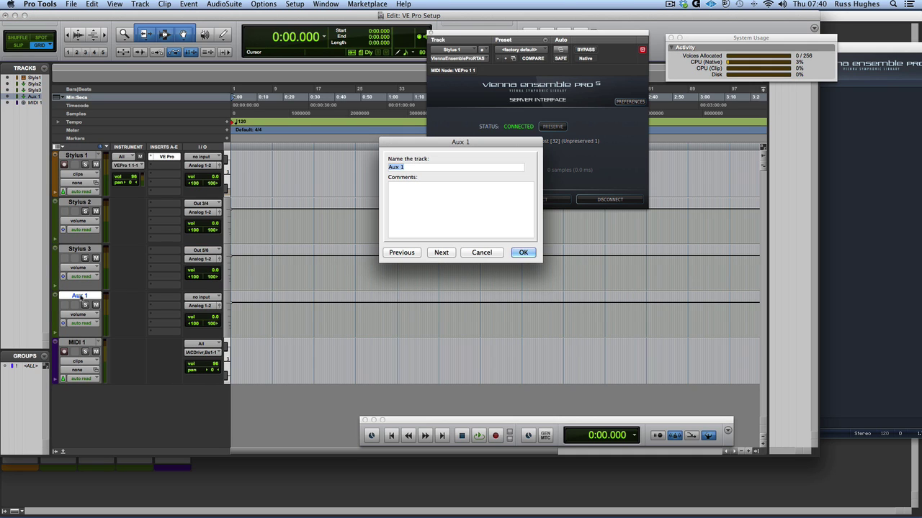
type("Omni")
key("Return")
double_click(71, 344)
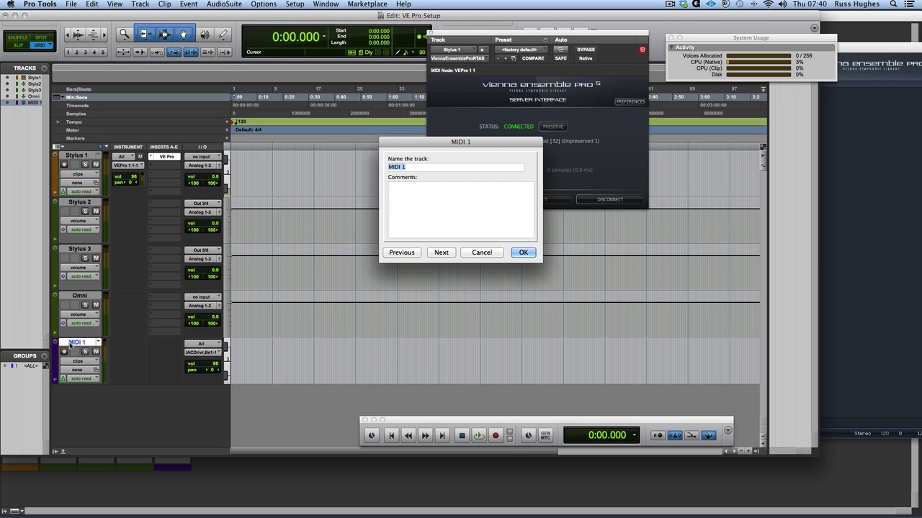
type("Omni MIDI")
key("Return")
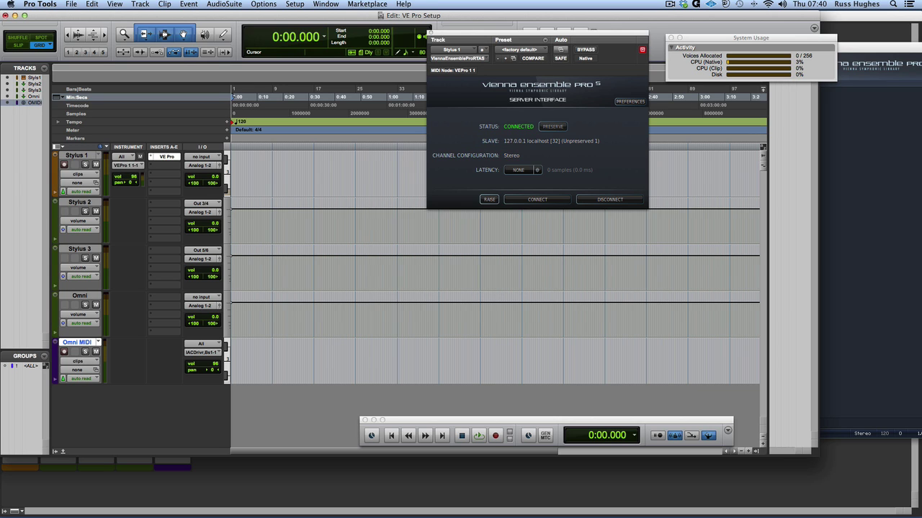
Step: Set Omni's input to the VE Pro Stylus 1 plug-in's Out 9/10
left_click(200, 306)
left_click(202, 309)
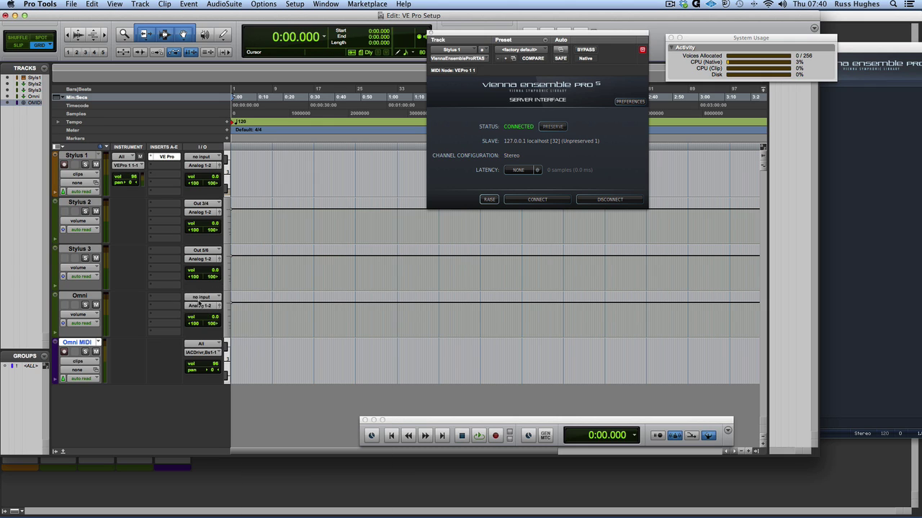
left_click(201, 296)
mouse_move(212, 330)
mouse_move(317, 328)
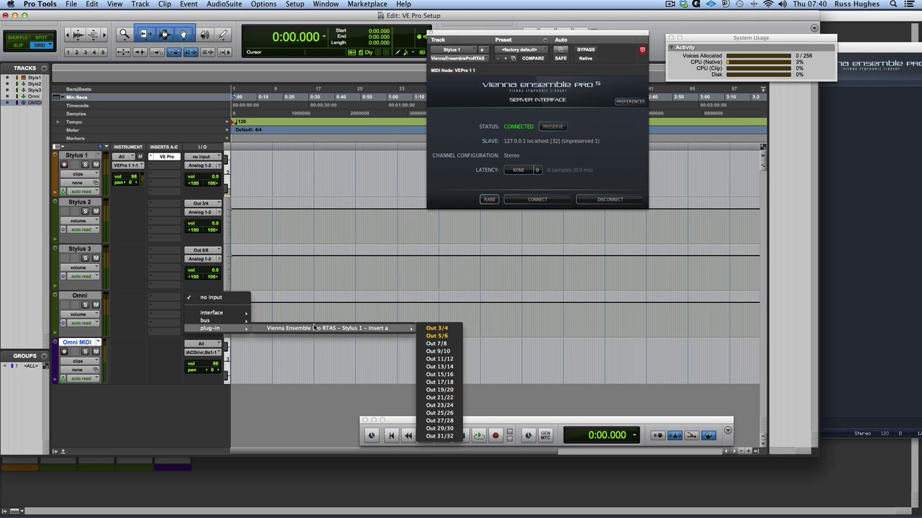
left_click(424, 351)
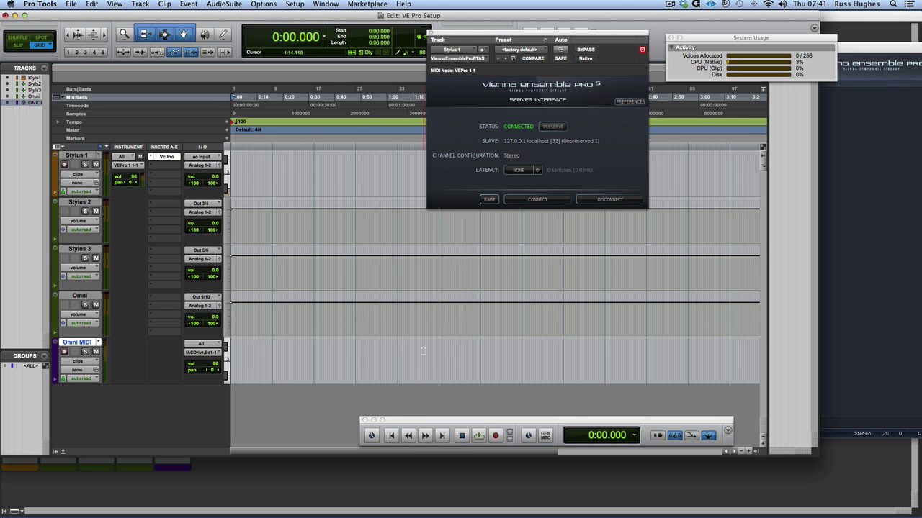
Step: Route Omni MIDI's output to VEPro 2 channel 1, then bring up the VE Pro mixer
left_click(198, 353)
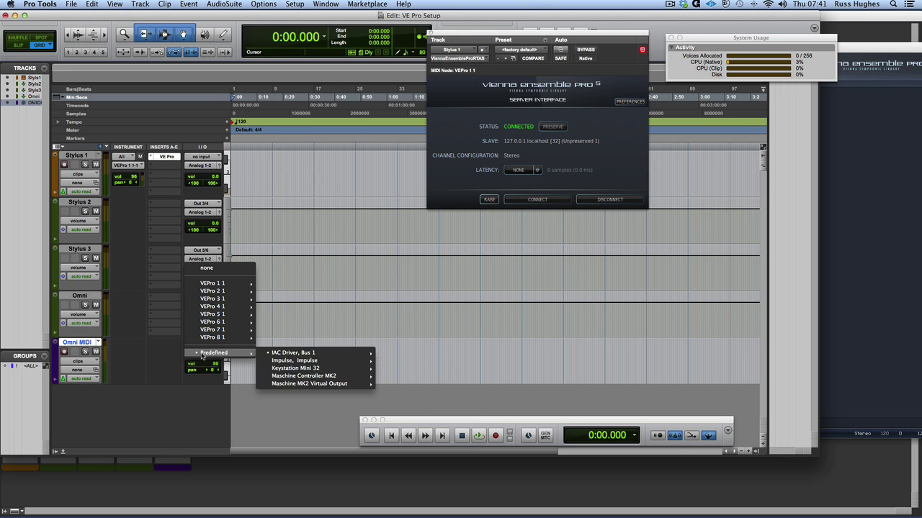
mouse_move(241, 287)
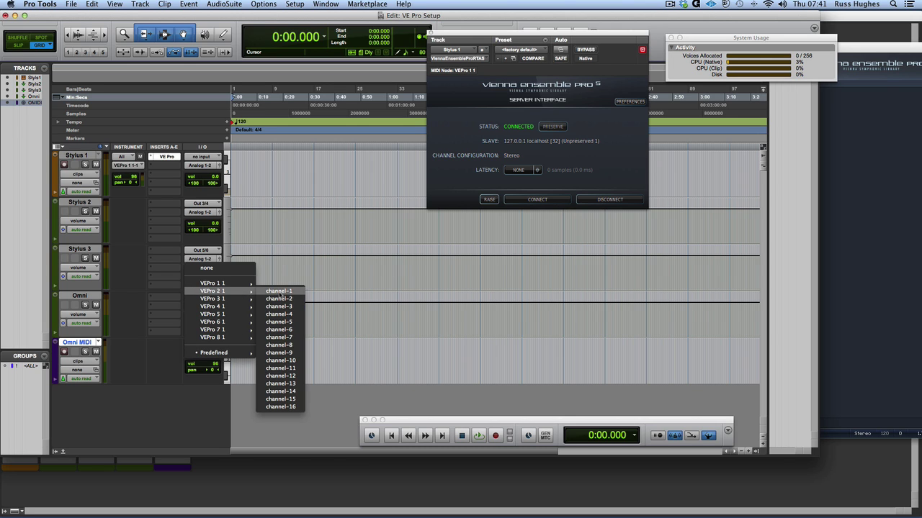
left_click(279, 292)
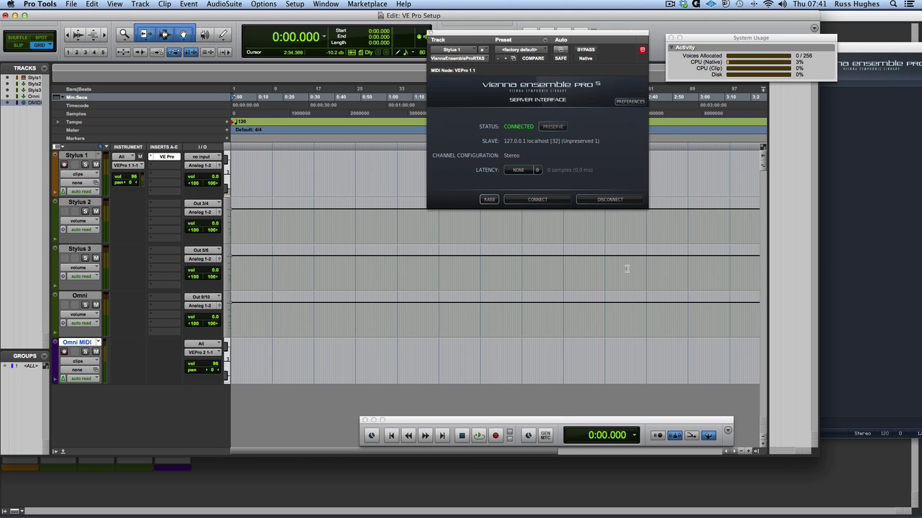
left_click(866, 226)
left_click(429, 425)
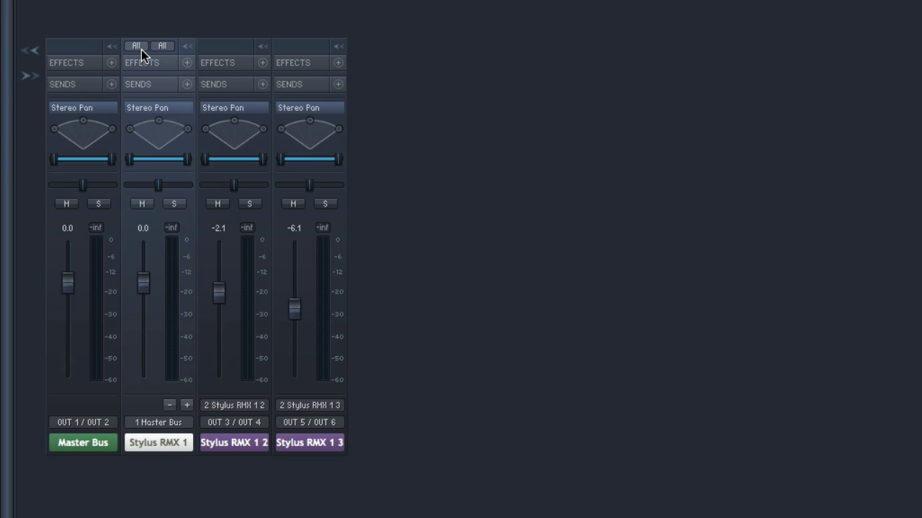
Step: Assign Stylus RMX 1 to VE PRO Plugin MIDI In 1 and add a stereo Spectrasonics Omnisphere instrument
left_click(137, 47)
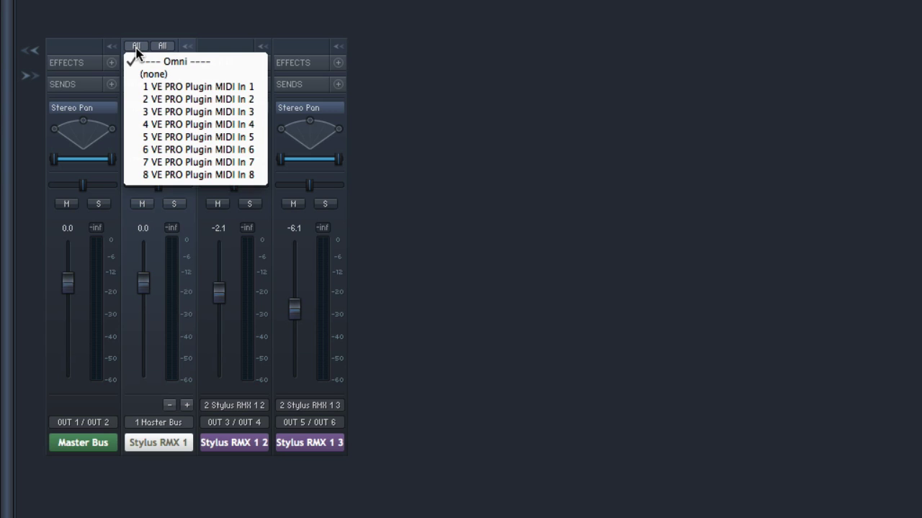
left_click(150, 87)
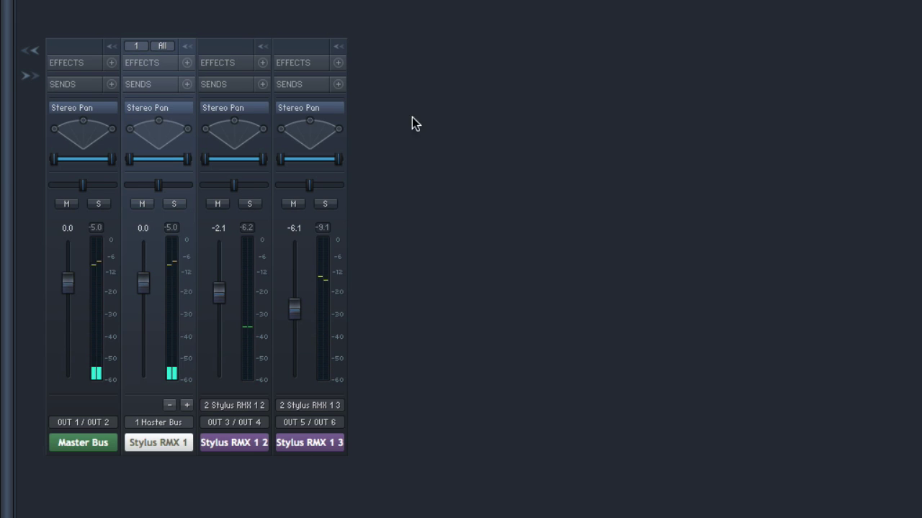
right_click(407, 94)
mouse_move(443, 117)
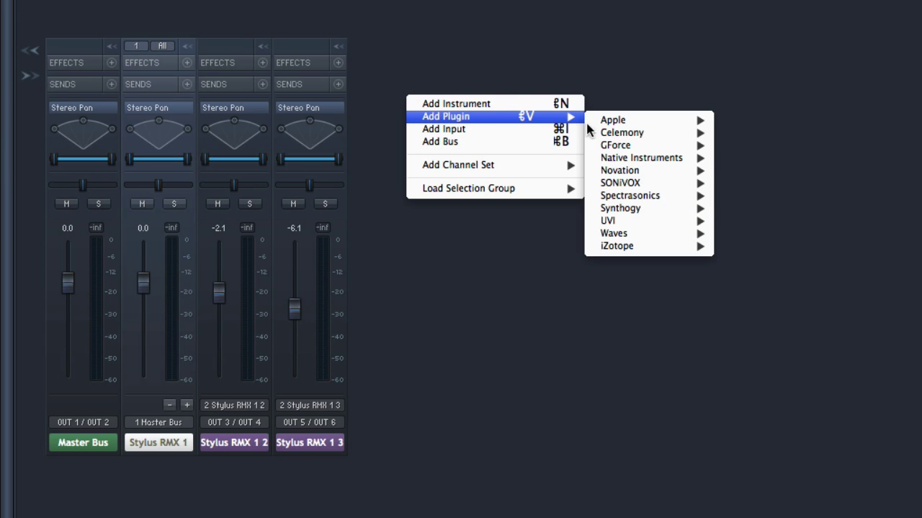
mouse_move(610, 198)
left_click(735, 203)
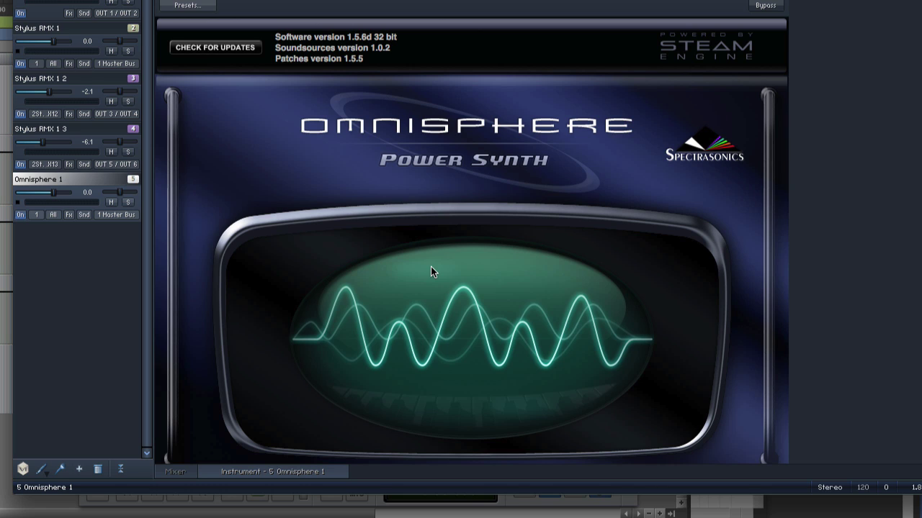
Step: Save the VE Pro project, open Omnisphere's patch browser, and set Omnisphere 1 to MIDI port 2
key("ctrl+s")
left_click(431, 267)
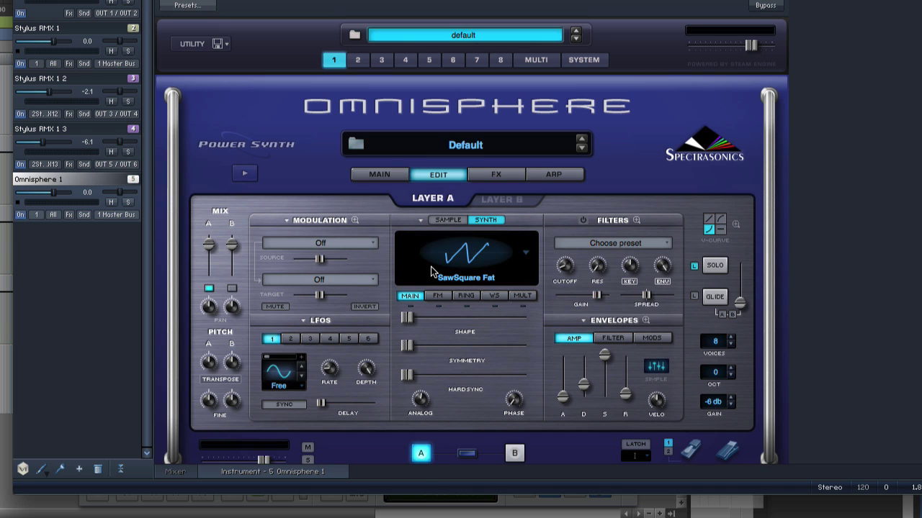
left_click(456, 146)
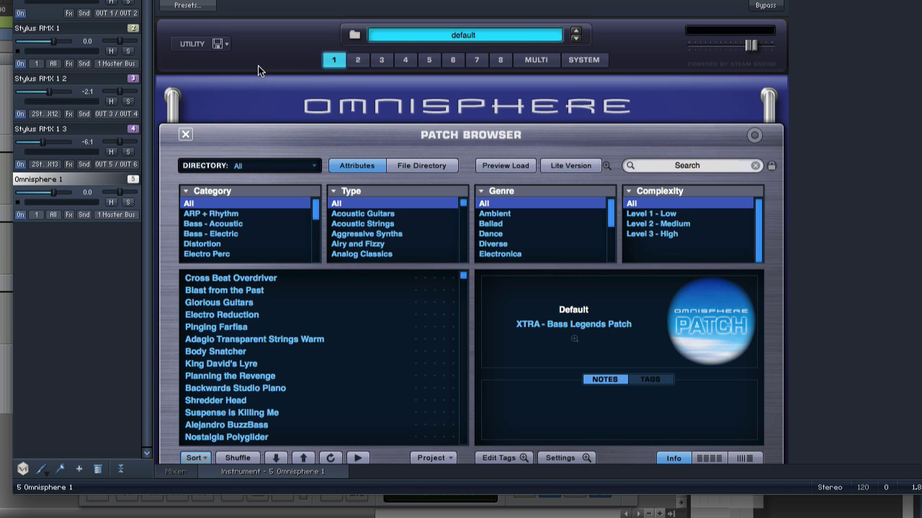
left_click(201, 3)
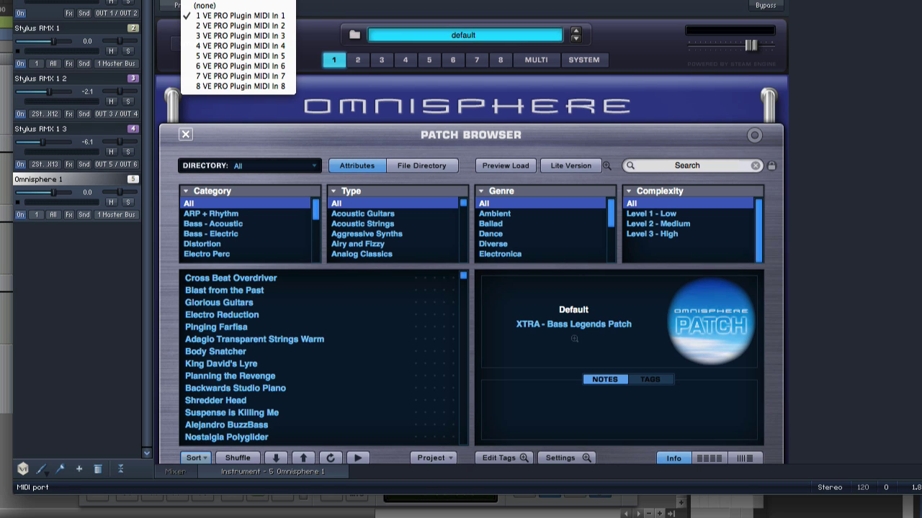
left_click(226, 26)
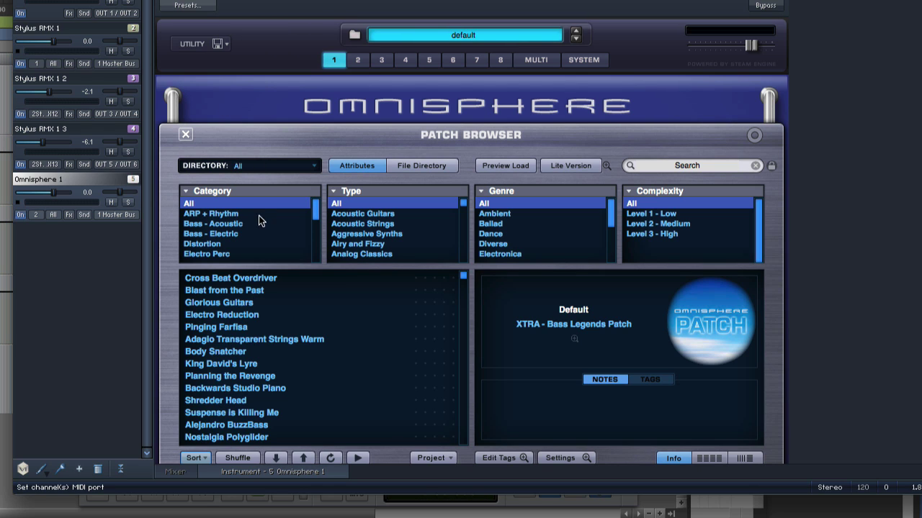
Step: Filter patches to ARP + Rhythm > Retro Patterns and load Panic Rocker after trying Moody Greens
left_click(209, 214)
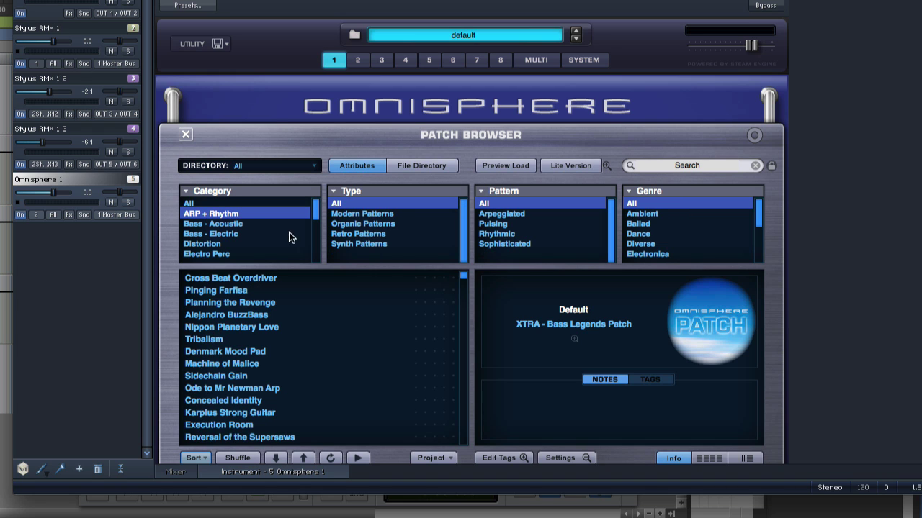
left_click(346, 235)
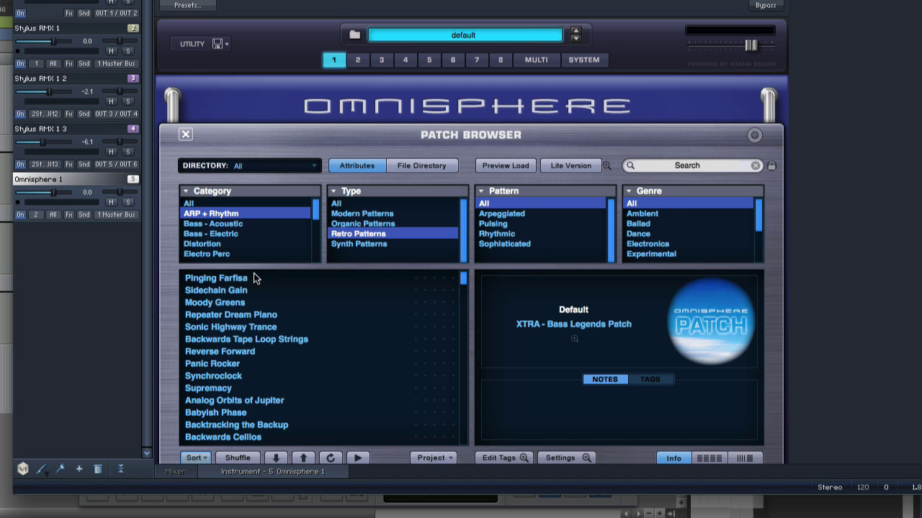
left_click(234, 304)
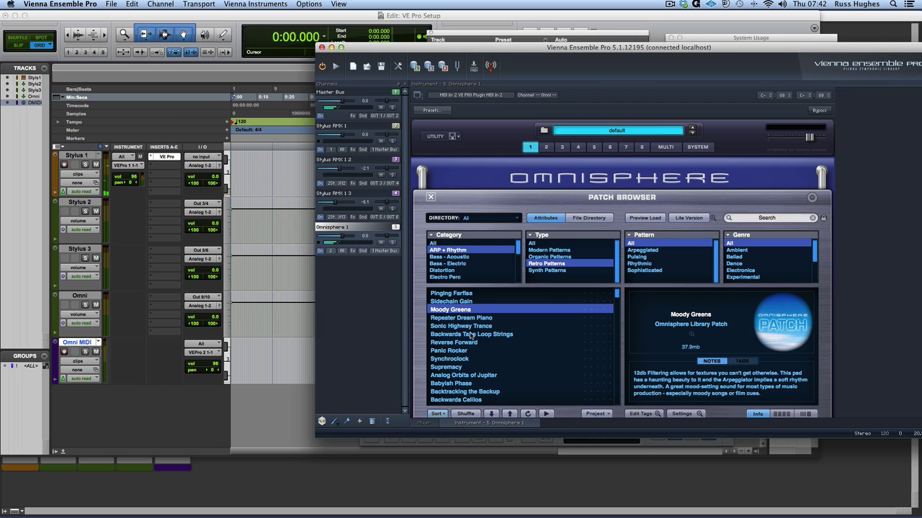
left_click(455, 352)
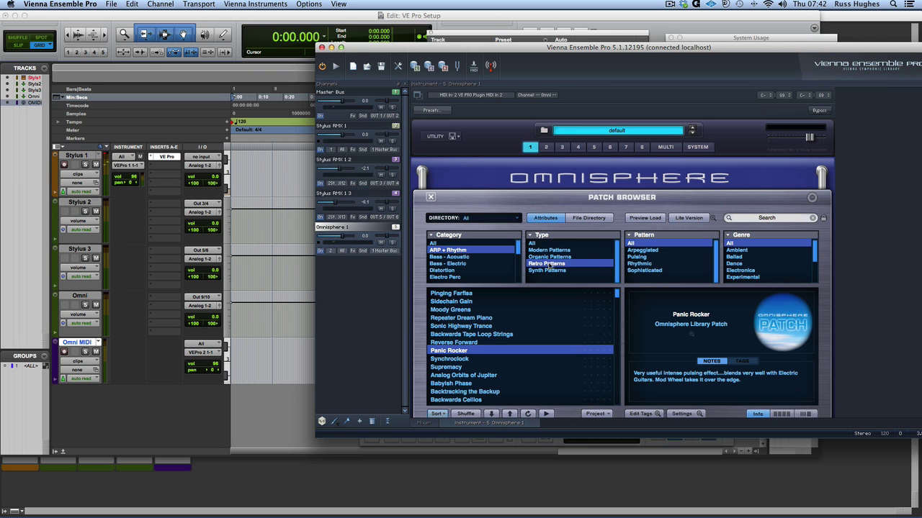
Step: Close the patch browser, send Omnisphere 1 to OUT 9 / OUT 10, and return to Pro Tools
left_click(431, 197)
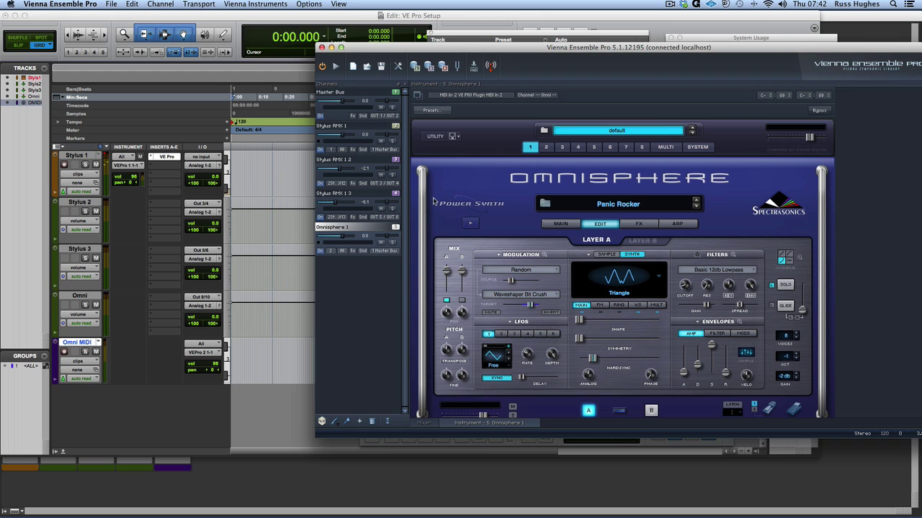
left_click(427, 422)
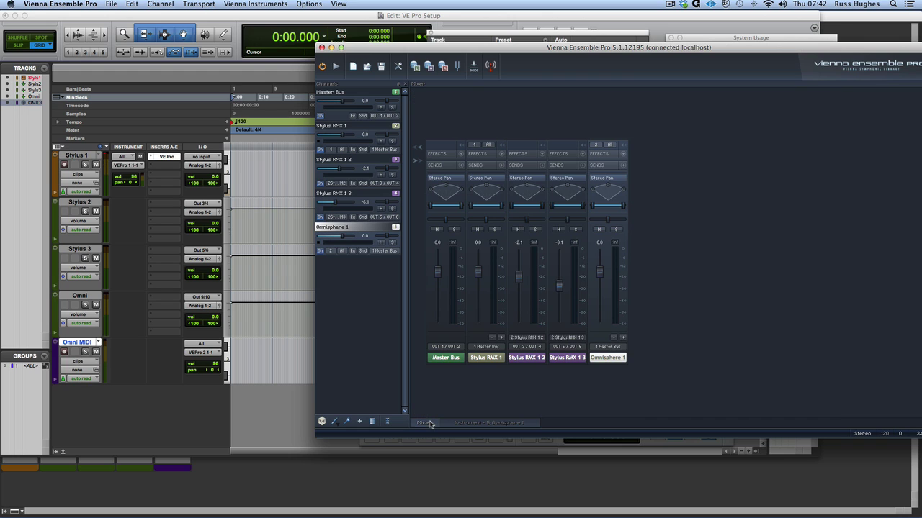
left_click(607, 347)
mouse_move(606, 370)
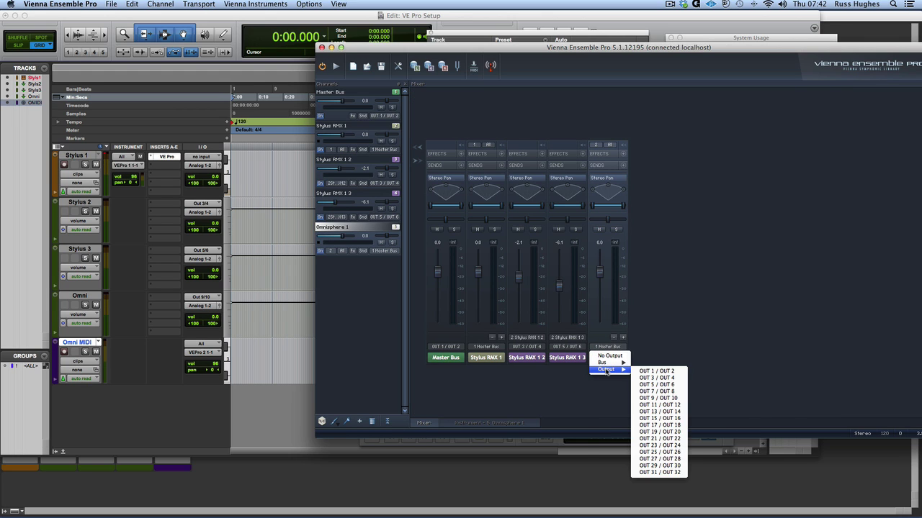
left_click(661, 397)
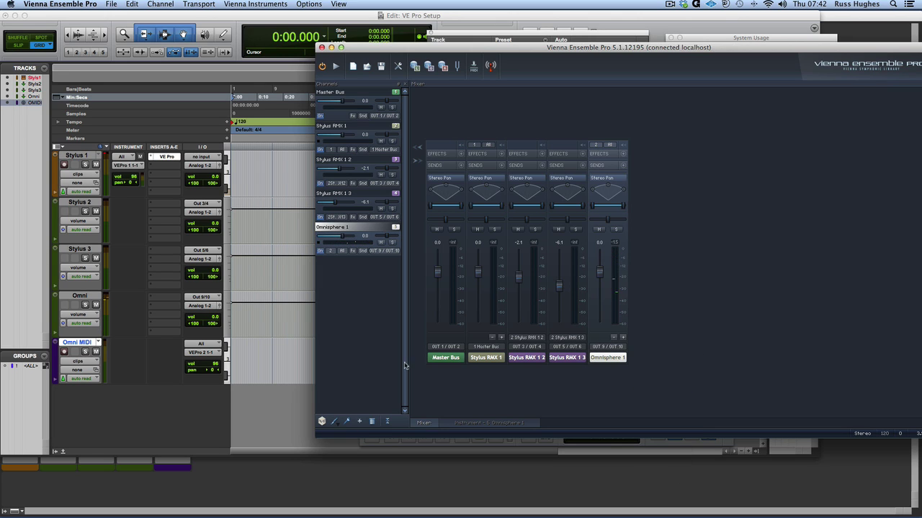
left_click(201, 320)
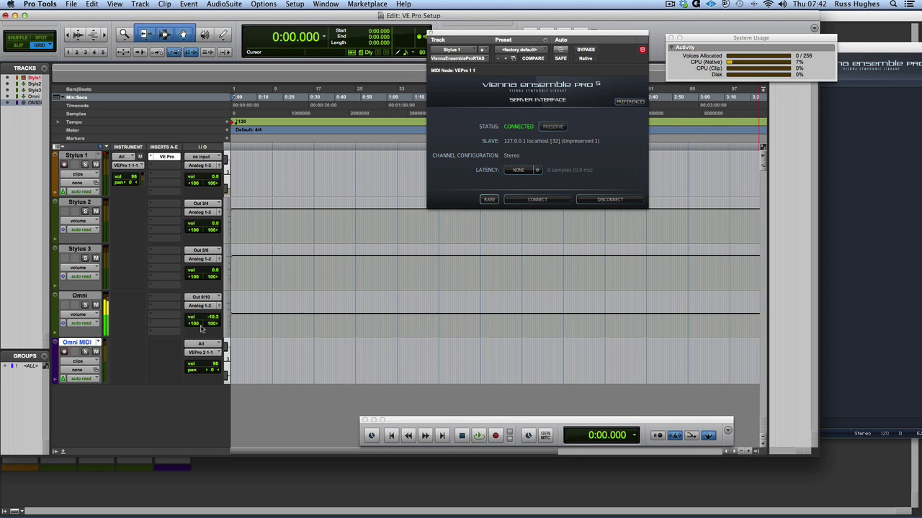
Step: Set the Omni track volume to -11.9 dB and audition the mix
left_click_drag(207, 318, 207, 319)
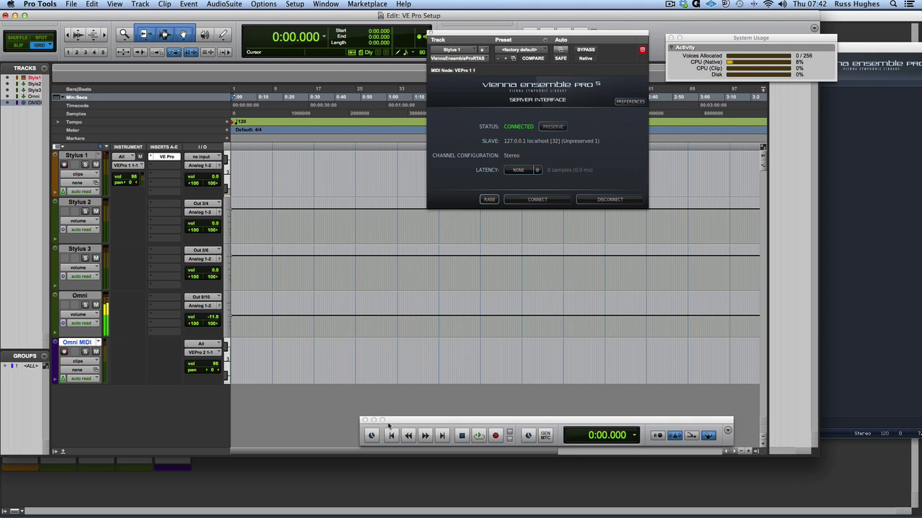
key("space")
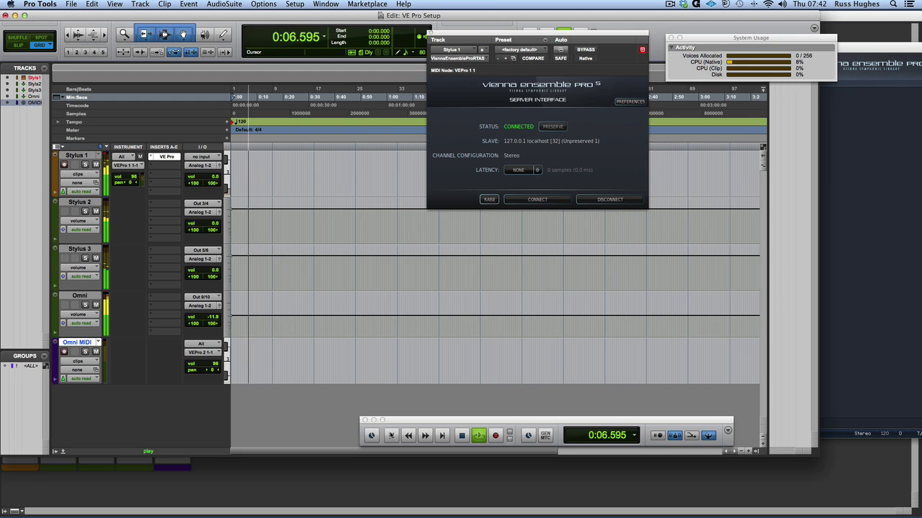
key("space")
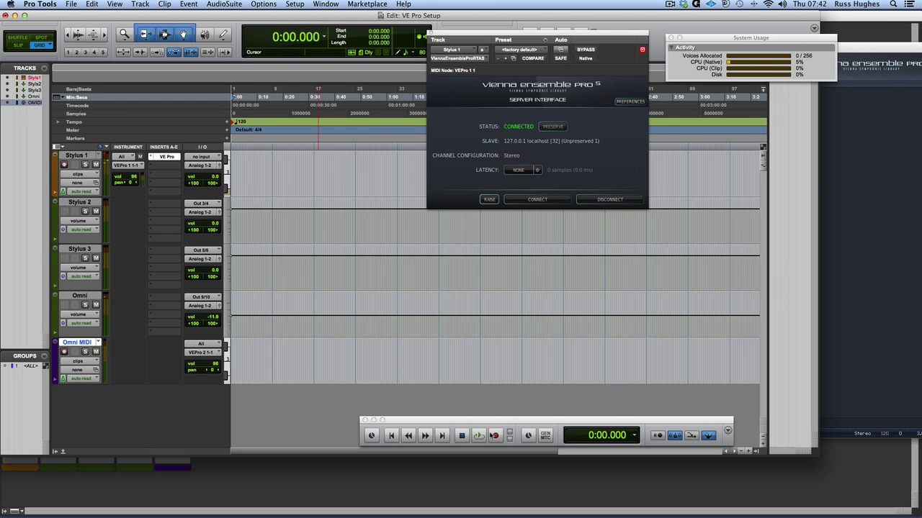
Step: Record-enable Omni MIDI and record a short Omni MIDI-01 clip
left_click(494, 435)
left_click(64, 351)
left_click(478, 435)
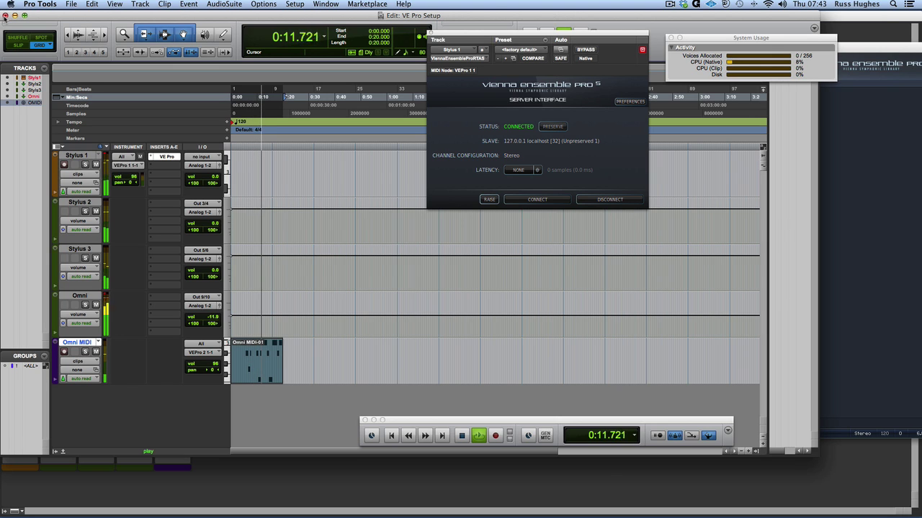
key("space")
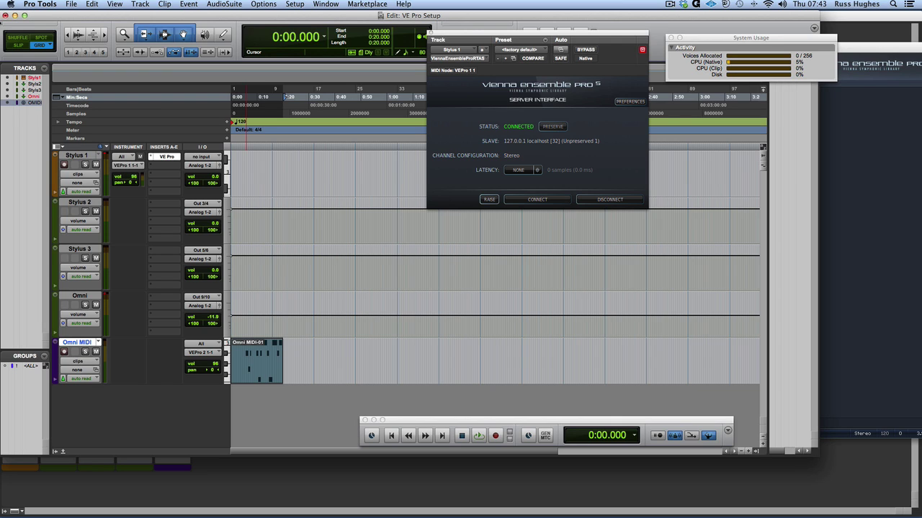
Step: Mute the Omni track and switch to the Mix window, briefly auditioning playback
left_click(96, 306)
key("super+equal")
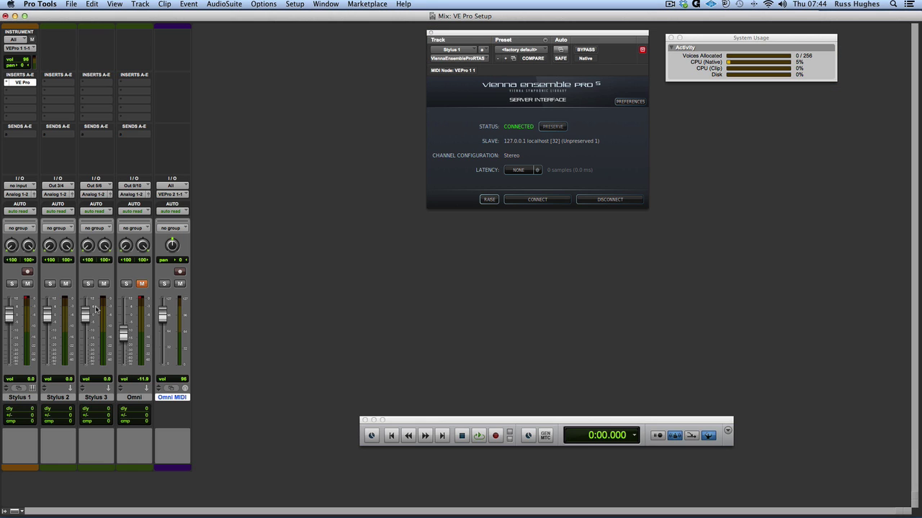
key("space")
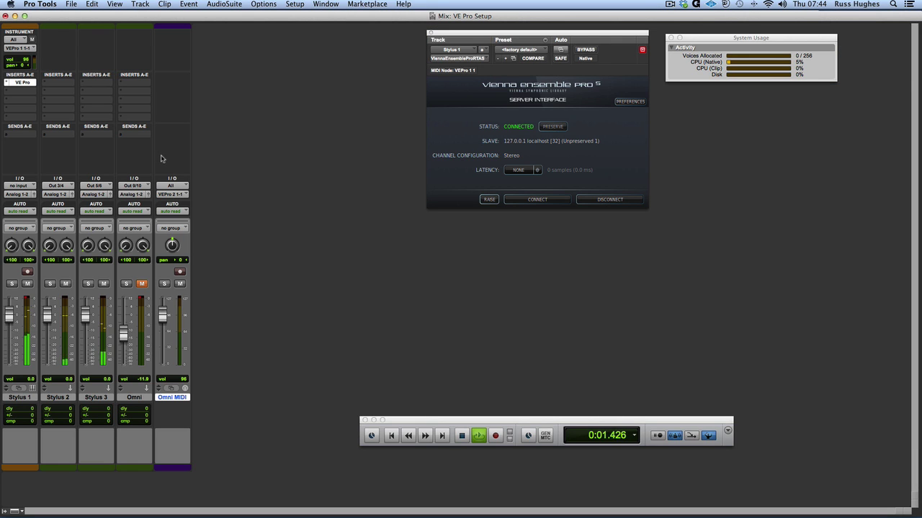
key("space")
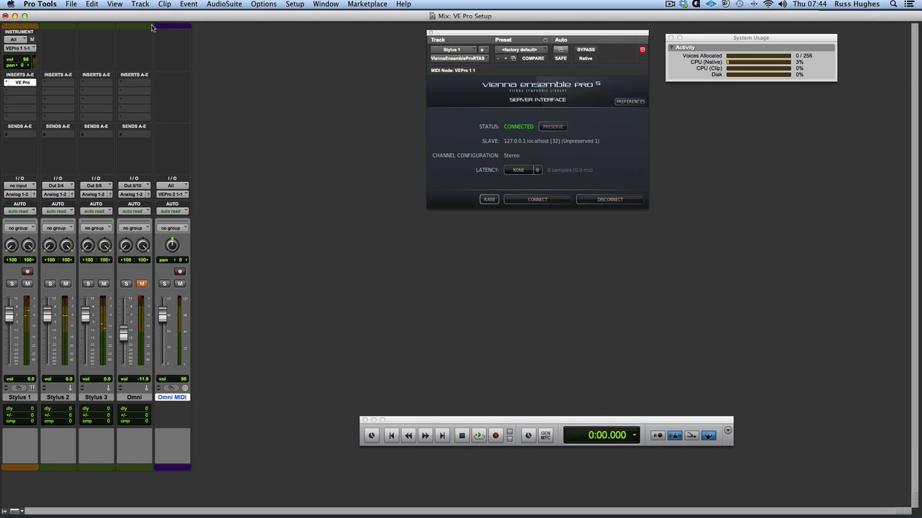
Step: Start a new-tracks setup with Stereo format and Aux Input type
left_click(135, 6)
left_click(144, 17)
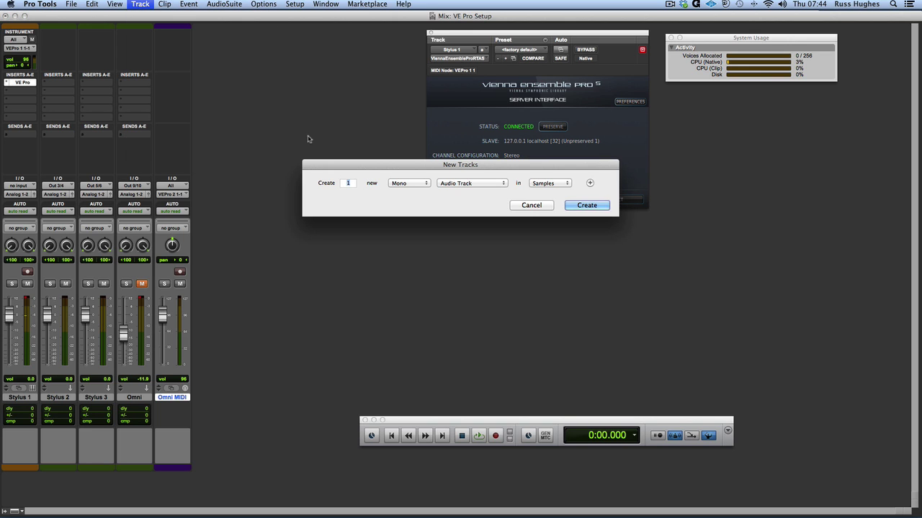
left_click(411, 185)
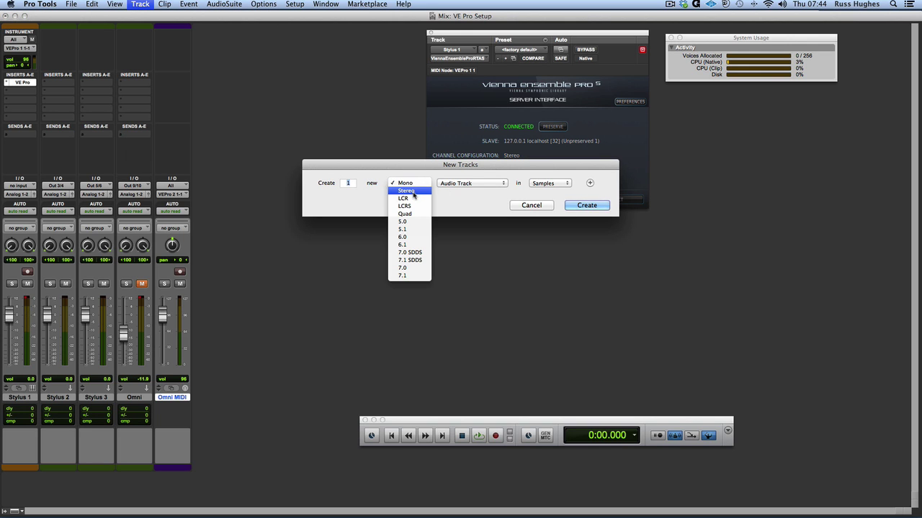
left_click(415, 191)
left_click(465, 183)
left_click(467, 192)
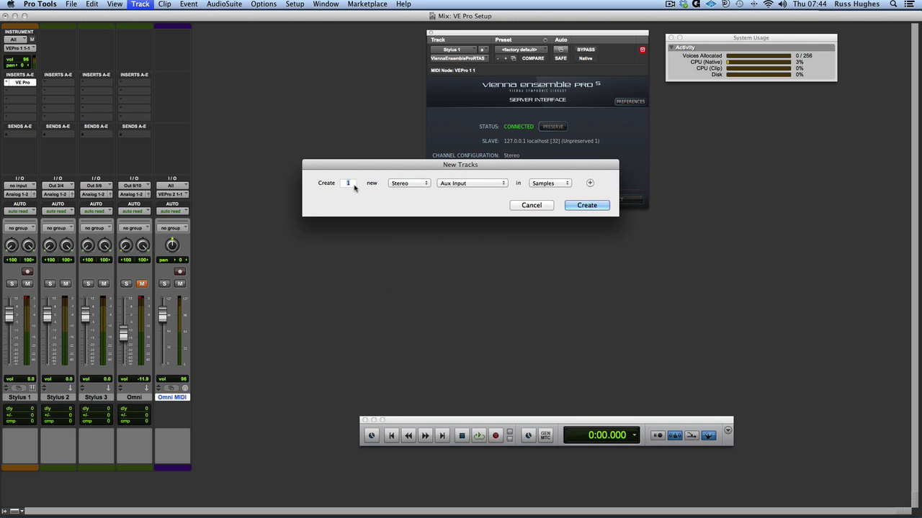
Step: Create 2 stereo aux tracks and rename Aux 1 to 'Rev Send'
type("2")
left_click(589, 206)
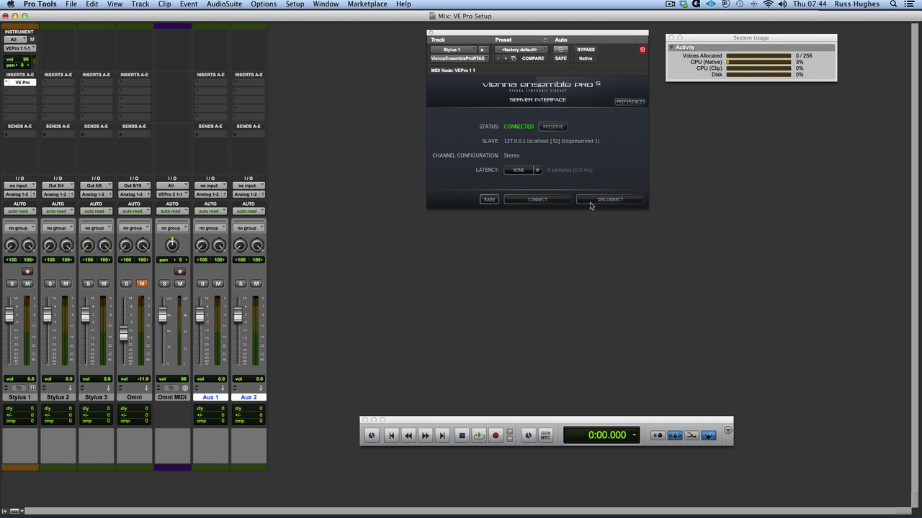
double_click(210, 397)
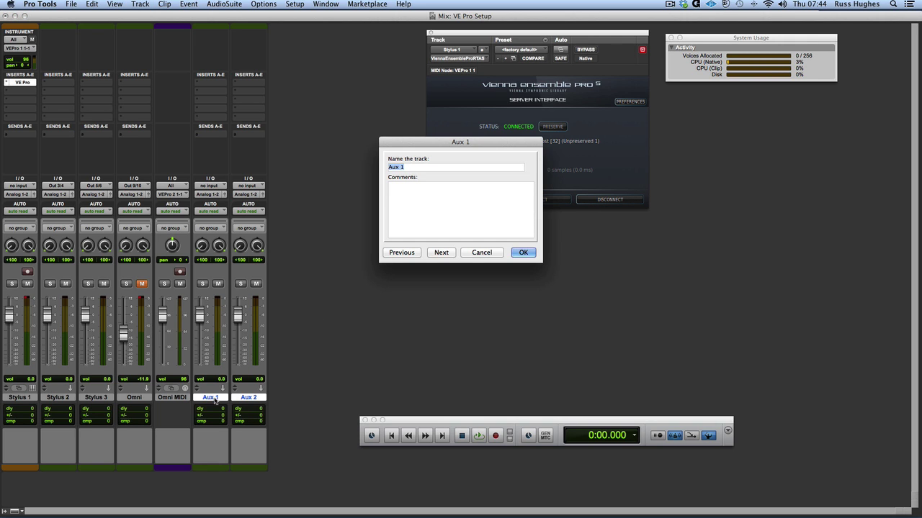
type("Rev Send")
key("Return")
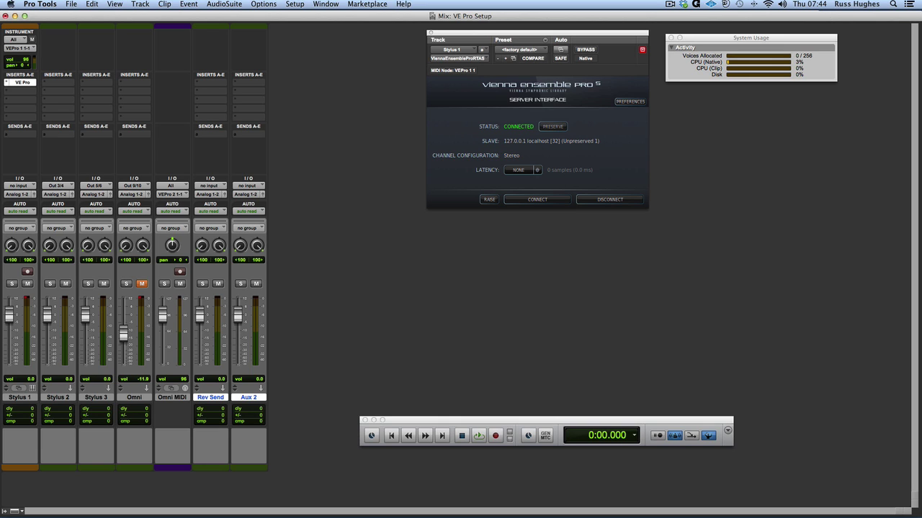
Step: Rename Aux 2 to 'Rev Return'
double_click(248, 397)
type("Rev")
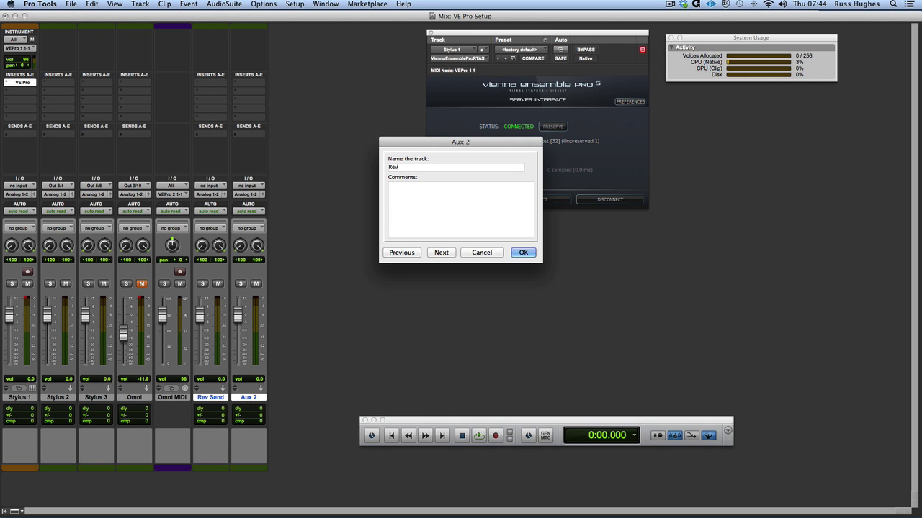
type(" Return")
key("Return")
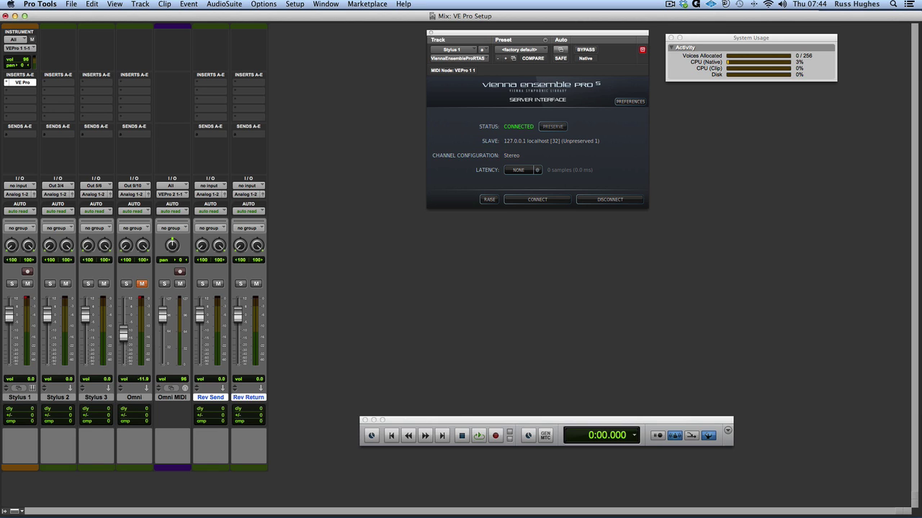
Step: Insert the VSL VE Pro Audio Input RTAS plug-in on Rev Send's insert A
left_click(218, 84)
mouse_move(245, 98)
mouse_move(356, 376)
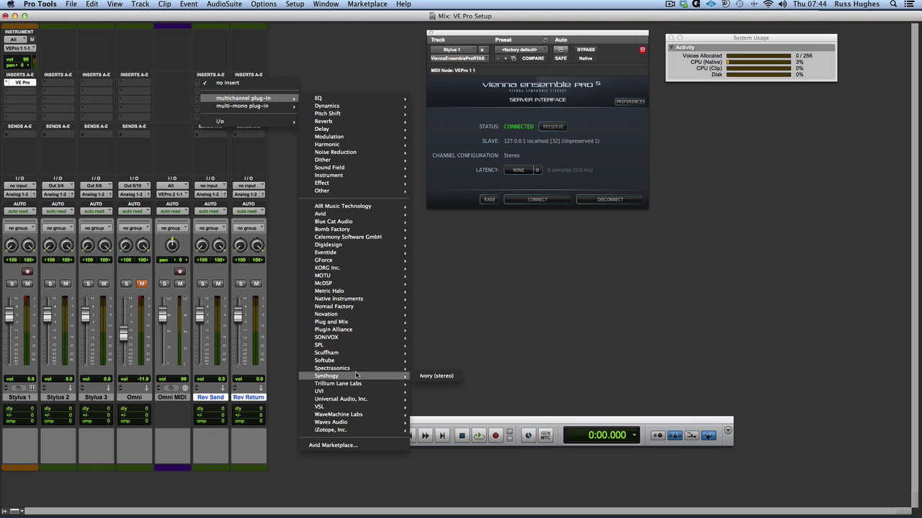
mouse_move(365, 407)
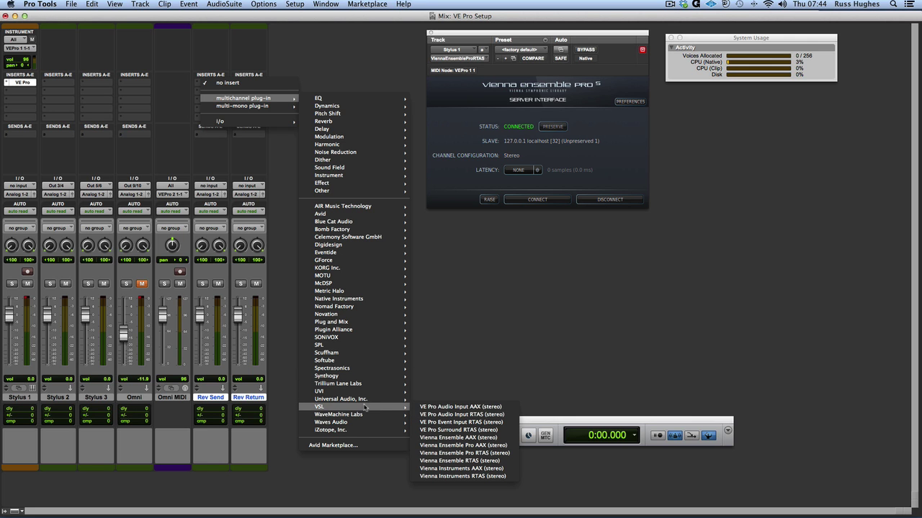
left_click(450, 415)
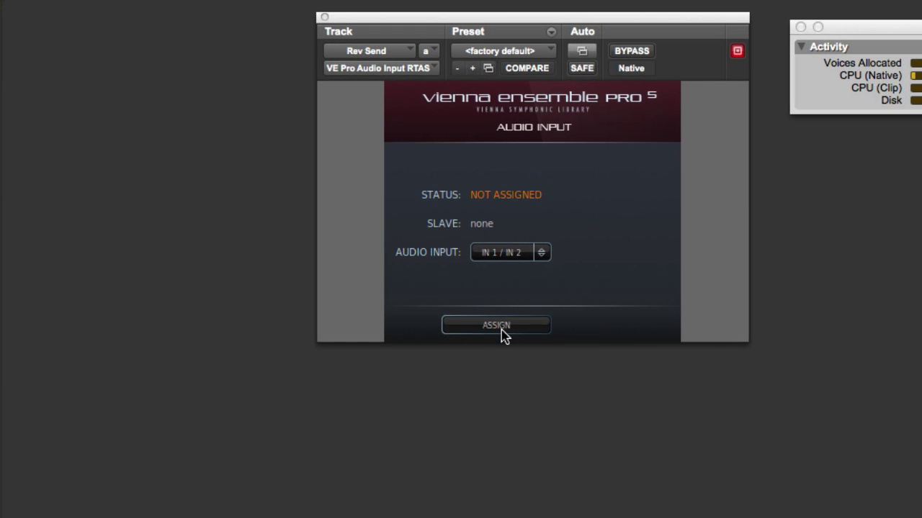
Step: Assign the plug-in to the localhost server with audio input IN 11 / IN 12
left_click(519, 188)
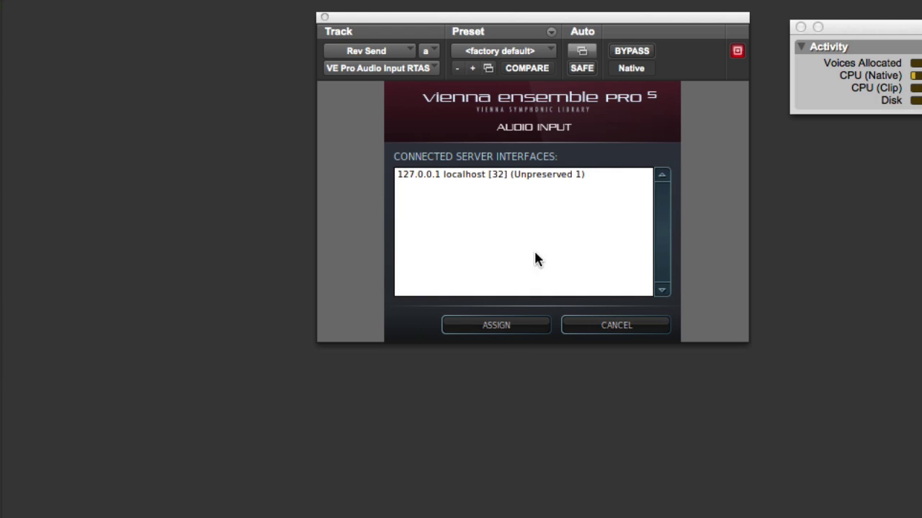
left_click(542, 180)
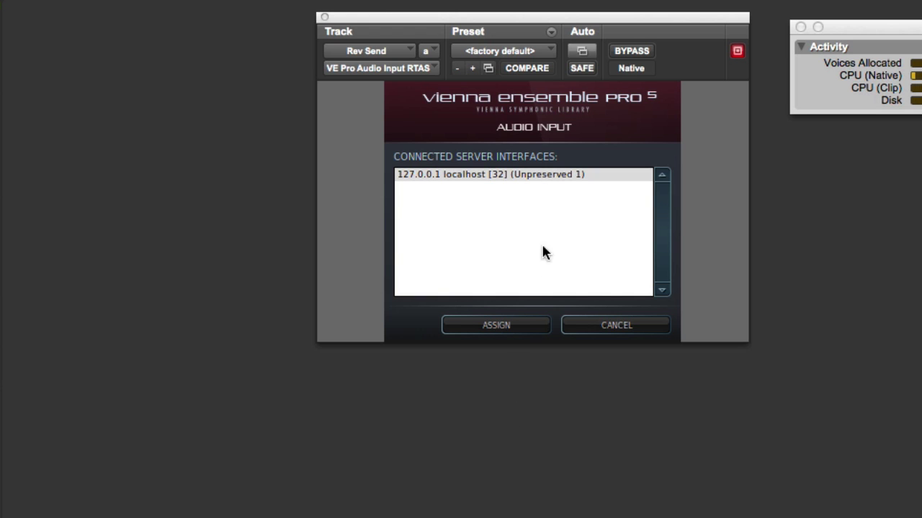
left_click(523, 324)
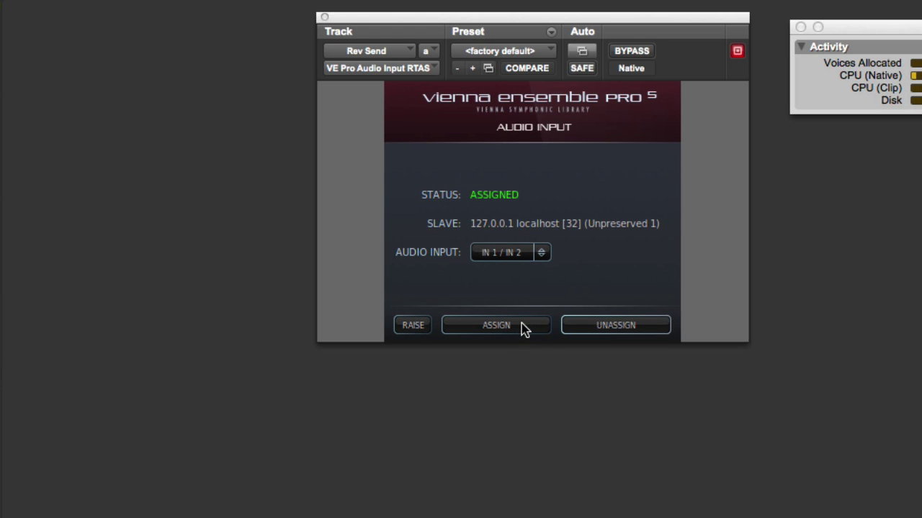
left_click(545, 254)
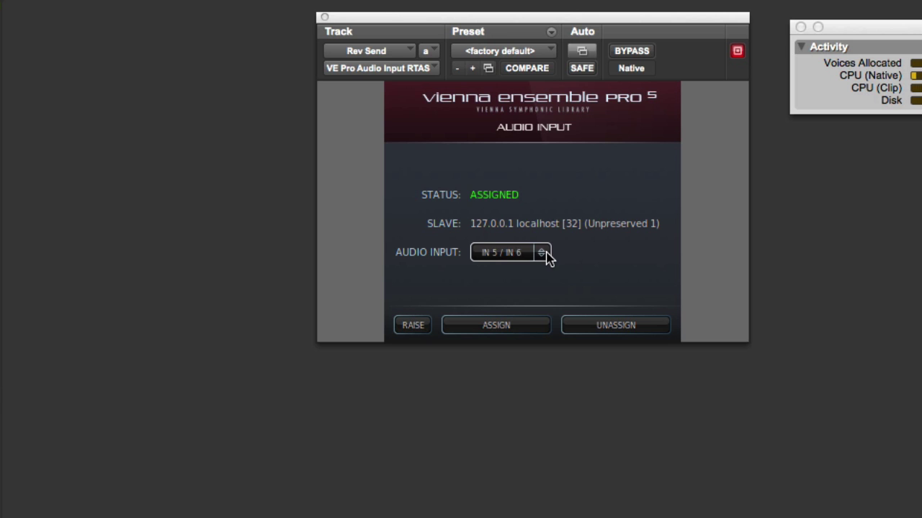
scroll(511, 255, "down", 8)
left_click(511, 255)
left_click(510, 254)
left_click(510, 255)
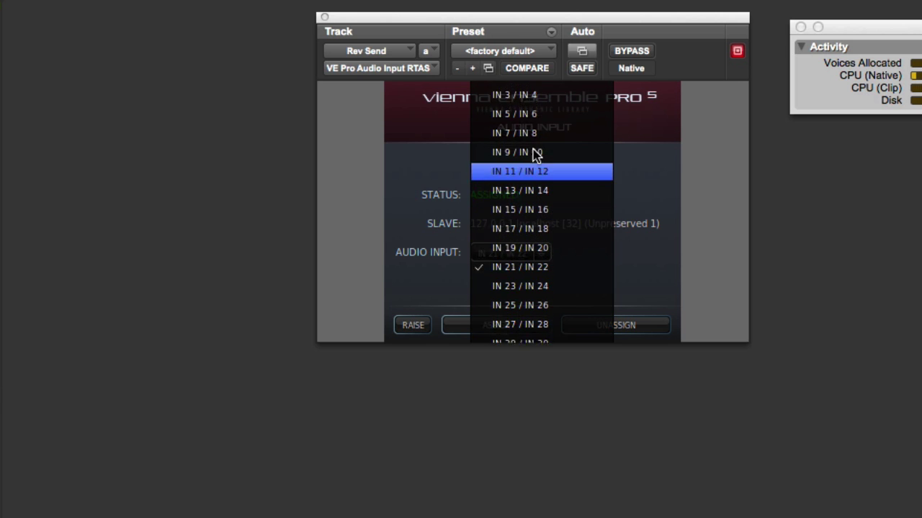
left_click(564, 172)
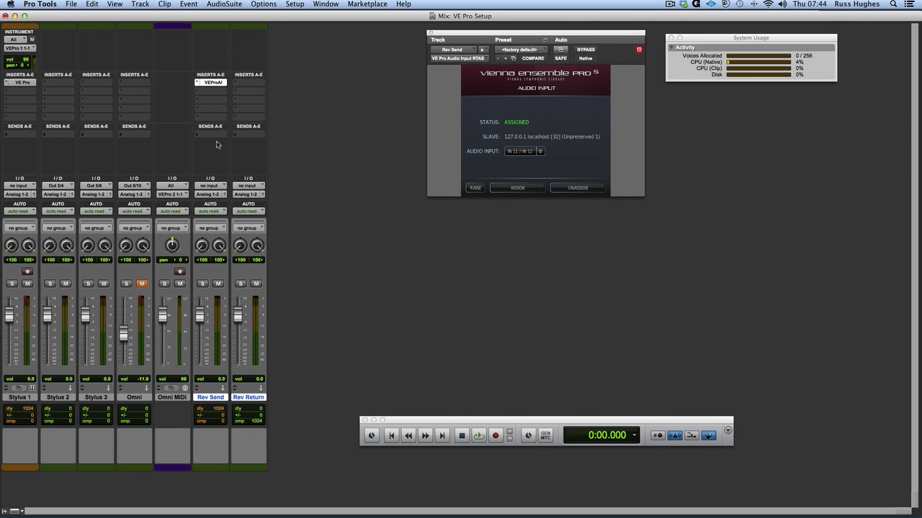
Step: Route Stylus 1's send a to the Reverb (Stereo) bus and set Rev Send's input to it
left_click(7, 134)
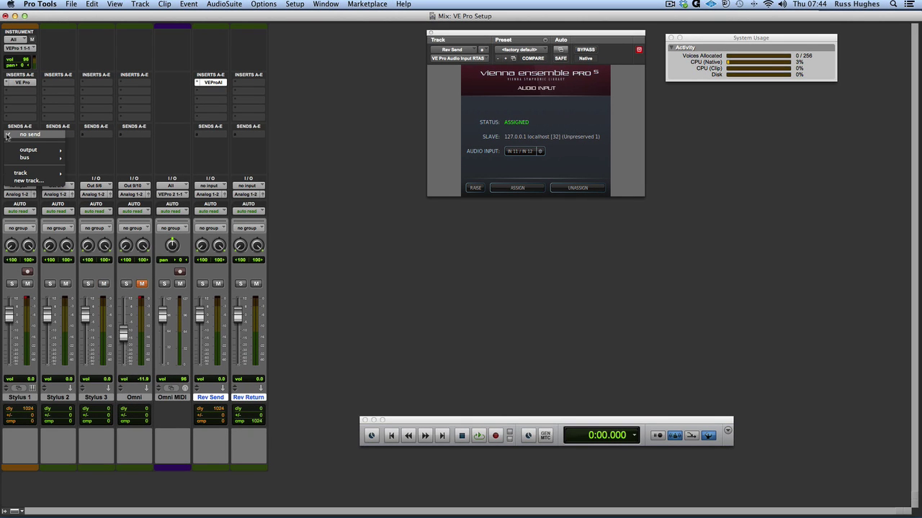
mouse_move(42, 153)
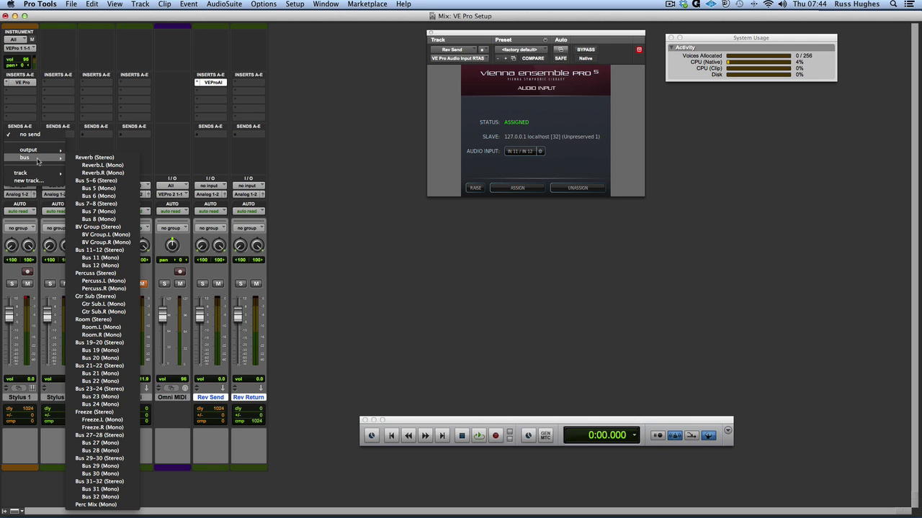
left_click(97, 158)
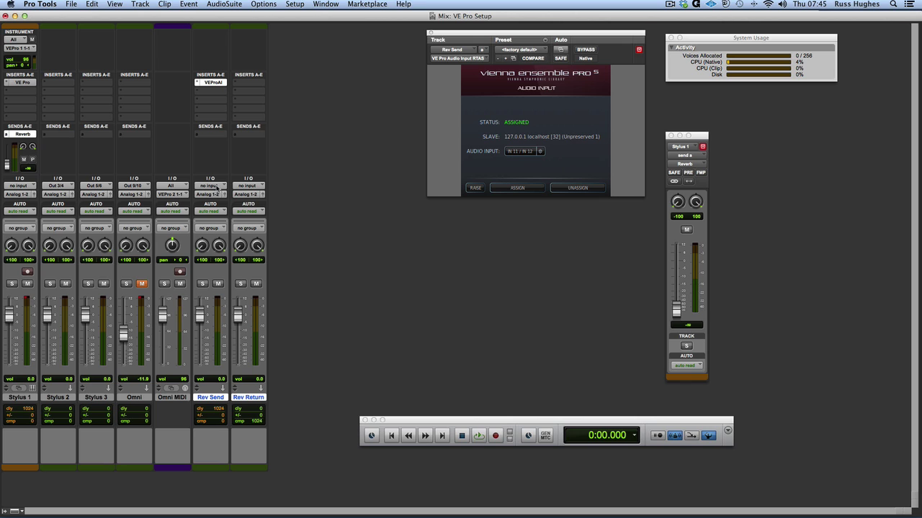
left_click(216, 187)
mouse_move(218, 209)
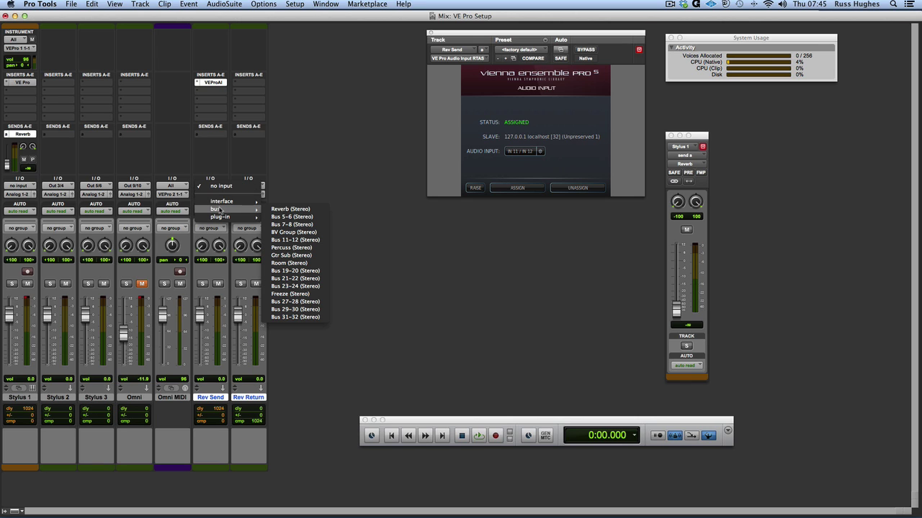
left_click(280, 210)
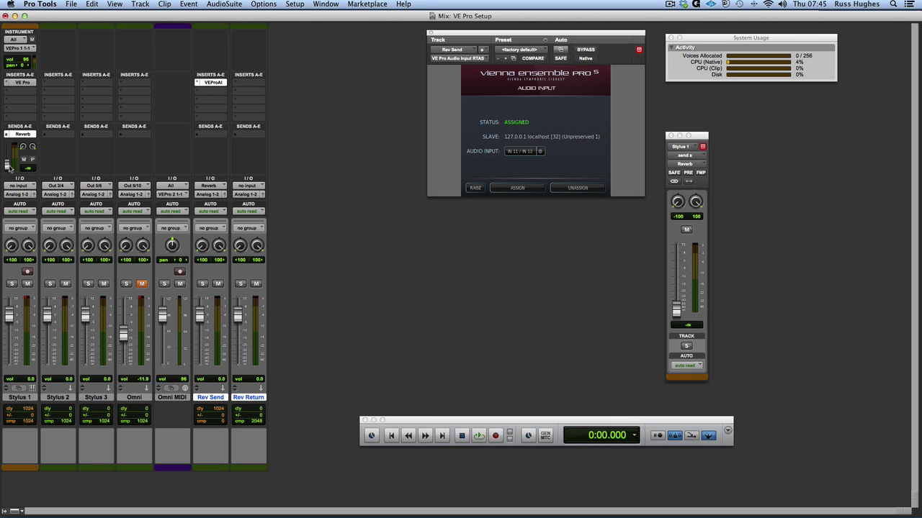
Step: Raise Stylus 1's Reverb send to -0.9 dB while playing back
key("space")
left_click_drag(10, 167, 8, 153)
key("space")
key("super+Tab")
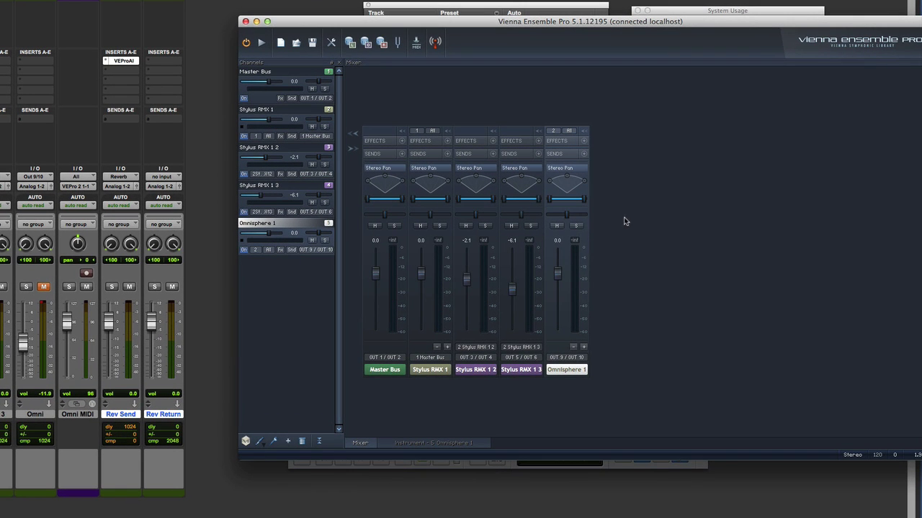
Step: Add an audio input channel in VE Pro and check Rev Send's insert inputs in Pro Tools
right_click(650, 226)
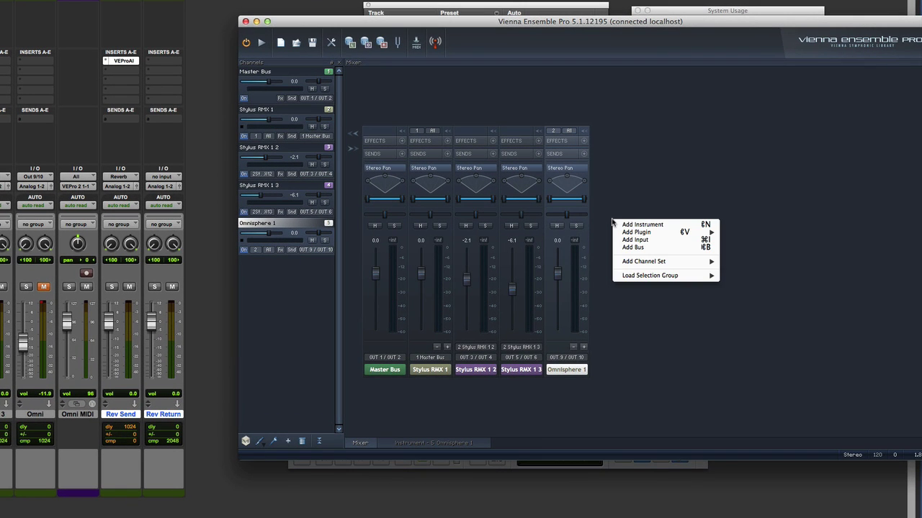
left_click(637, 240)
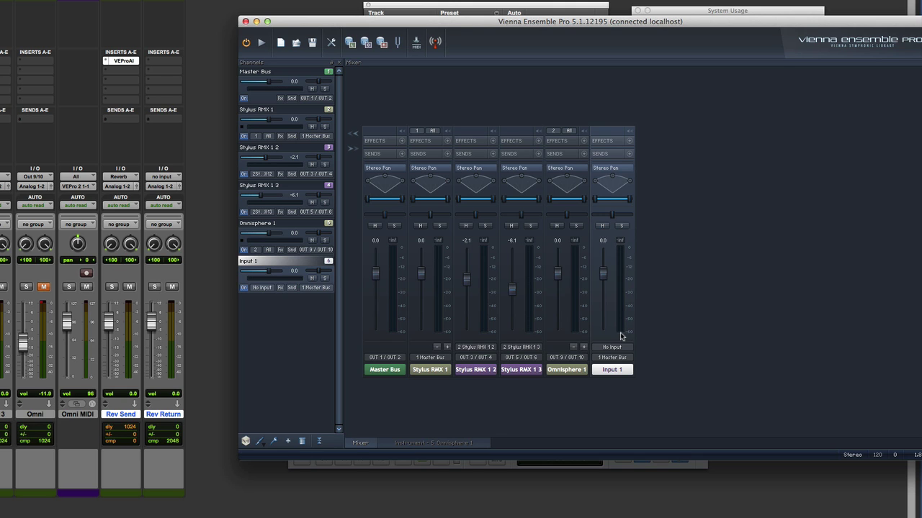
left_click(123, 62)
left_click(122, 62)
left_click(123, 61)
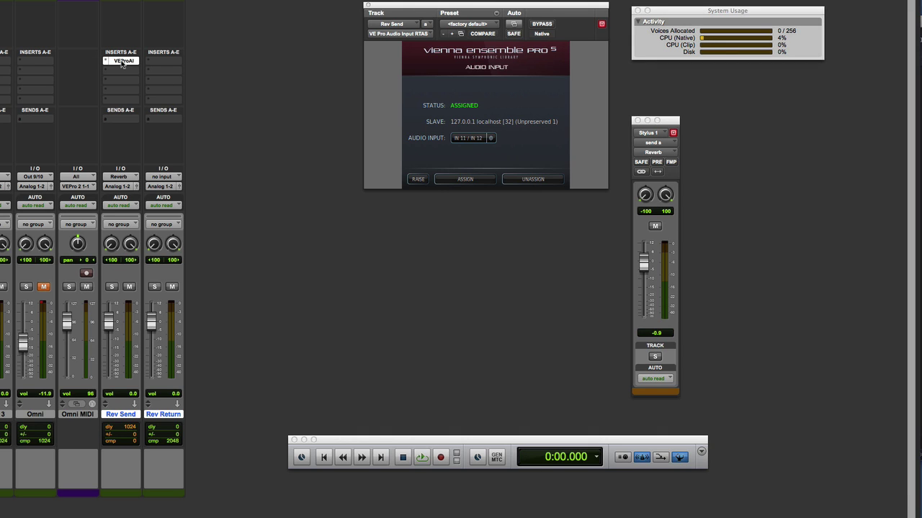
key("super+Tab")
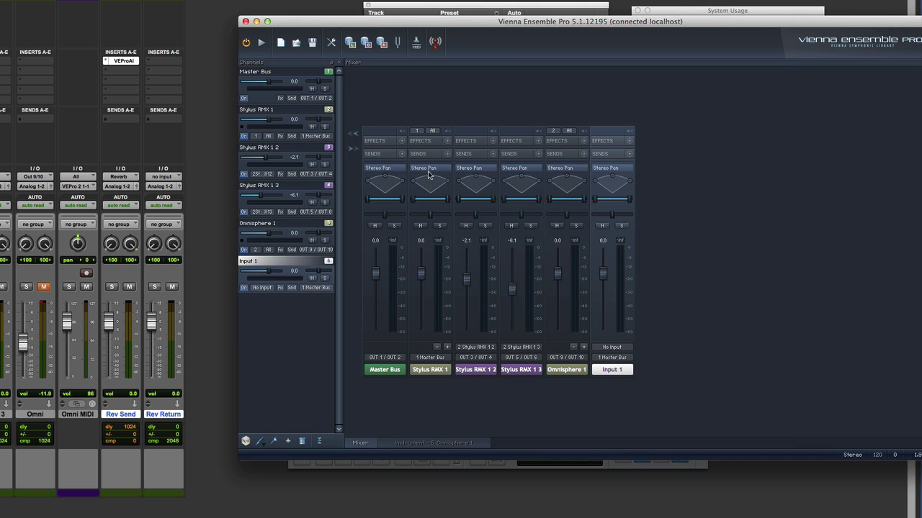
Step: Set Input 1's input to IN 11 / IN 12 and its output to OUT 13 / OUT 14
left_click(607, 348)
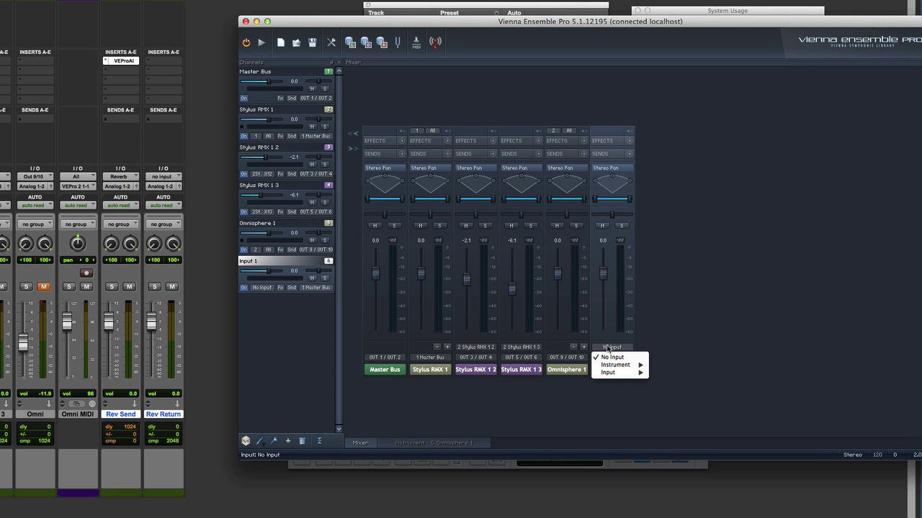
mouse_move(625, 373)
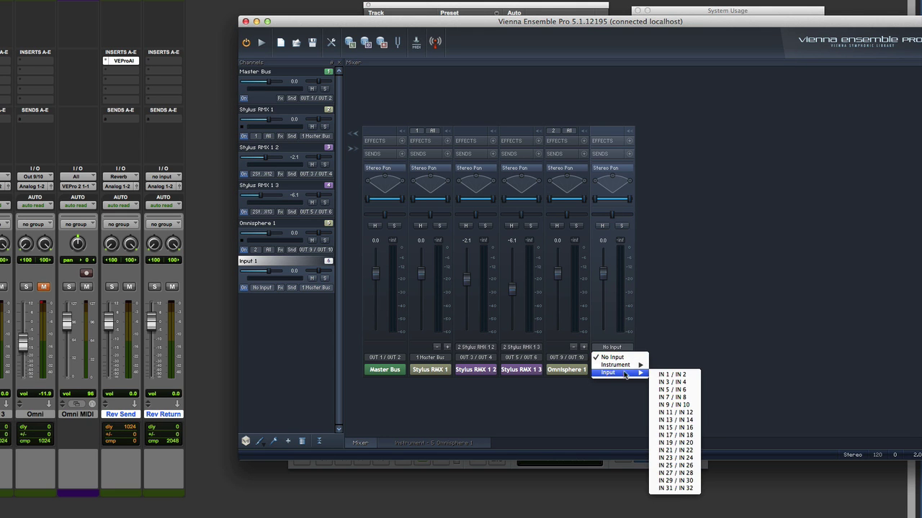
left_click(678, 412)
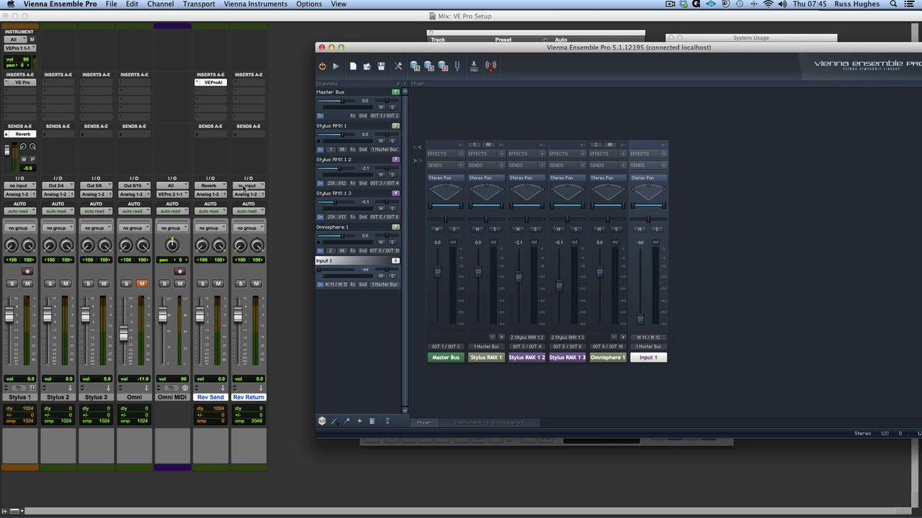
left_click(648, 346)
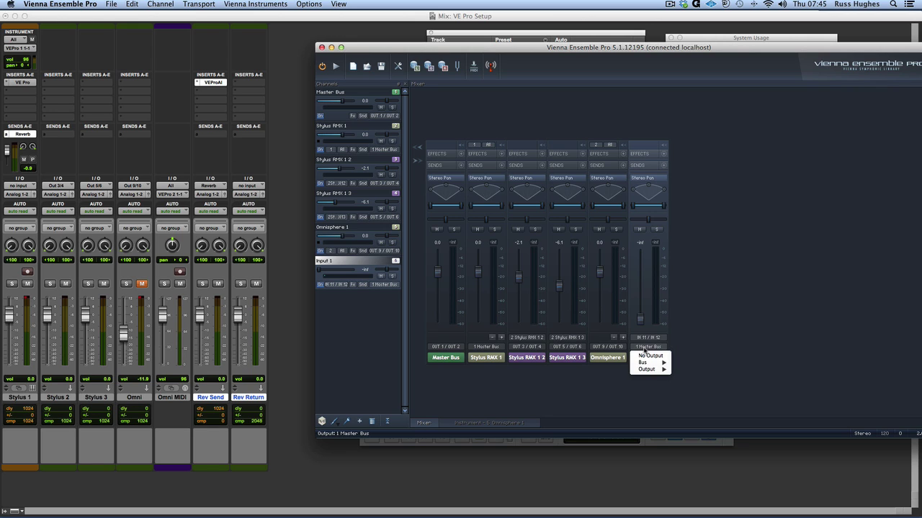
mouse_move(657, 369)
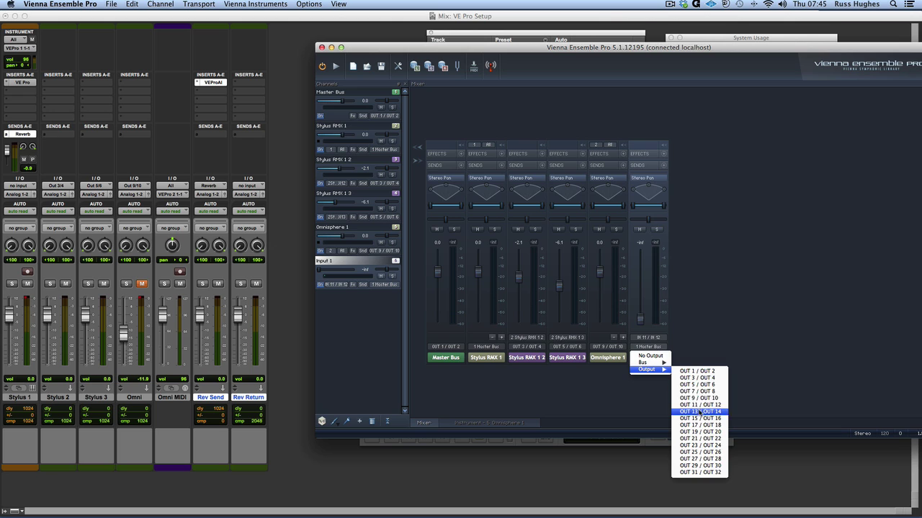
left_click(697, 414)
Step: Set Rev Return's input to Vienna Ensemble Pro RTAS – Stylus 1 – Insert a Out 13/14
left_click(245, 189)
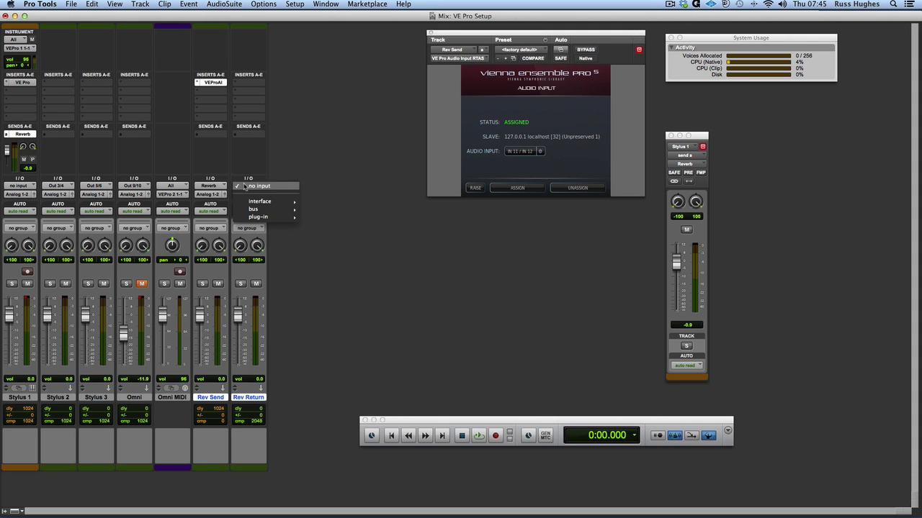
mouse_move(256, 221)
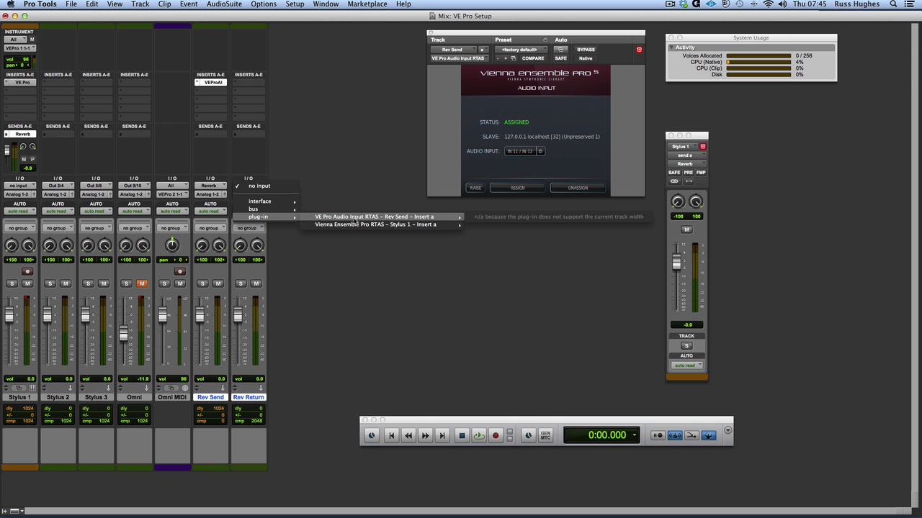
mouse_move(353, 225)
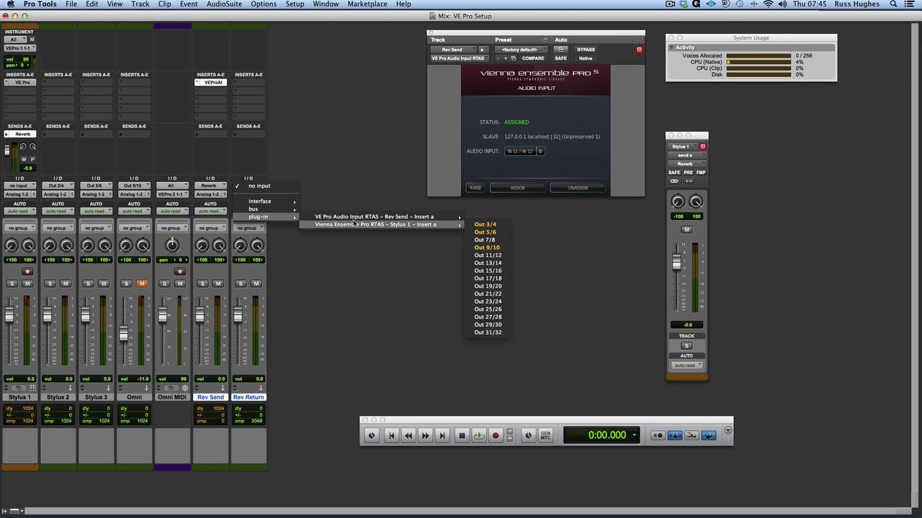
left_click(487, 263)
left_click(662, 155)
mouse_move(688, 229)
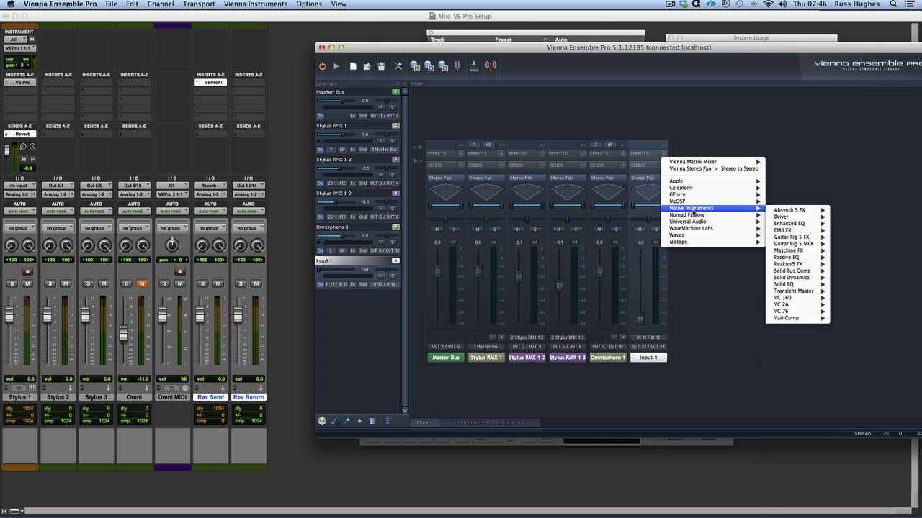
Step: Add a Waves RVerb Stereo to Stereo on Input 1 and raise Input 1's fader from silence
mouse_move(771, 240)
mouse_move(818, 295)
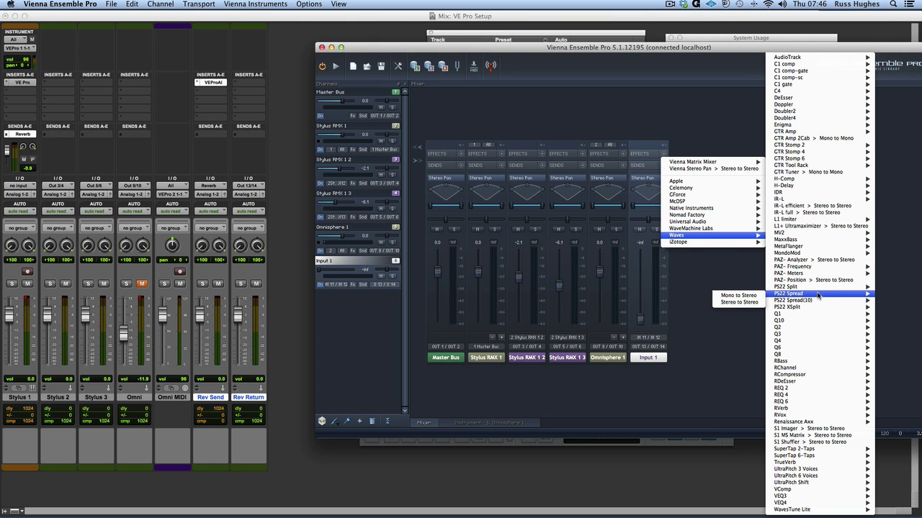
mouse_move(817, 409)
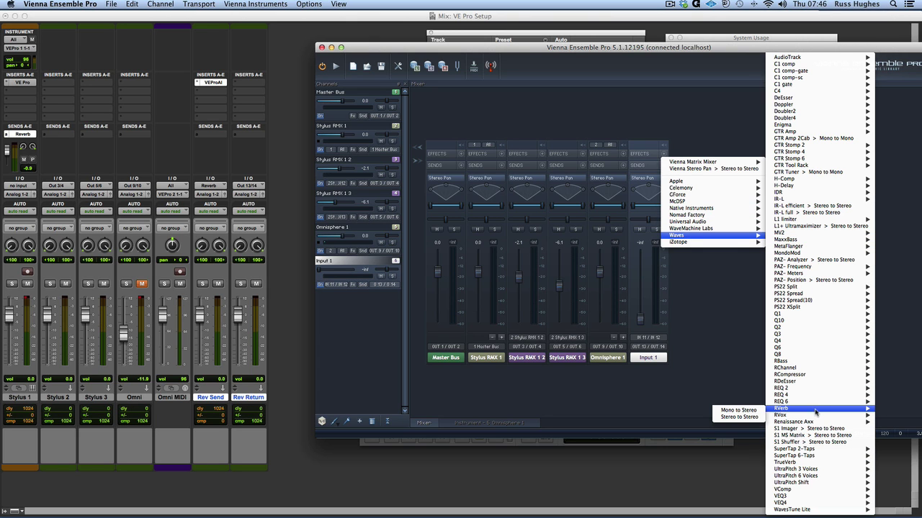
left_click(749, 417)
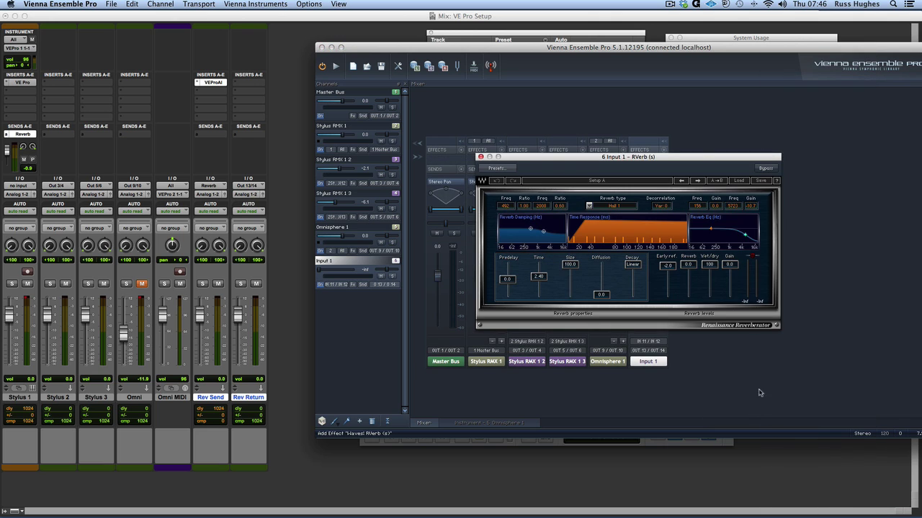
left_click_drag(696, 157, 810, 100)
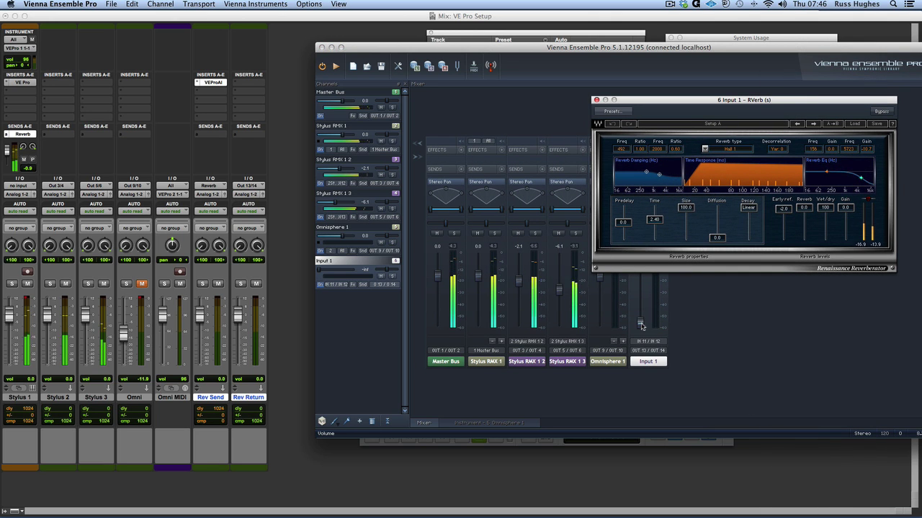
left_click_drag(640, 322, 640, 301)
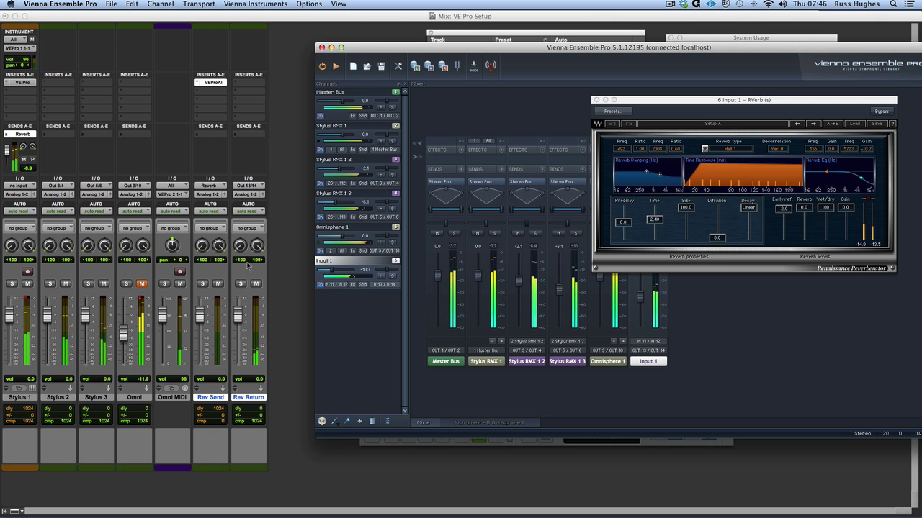
left_click(240, 321)
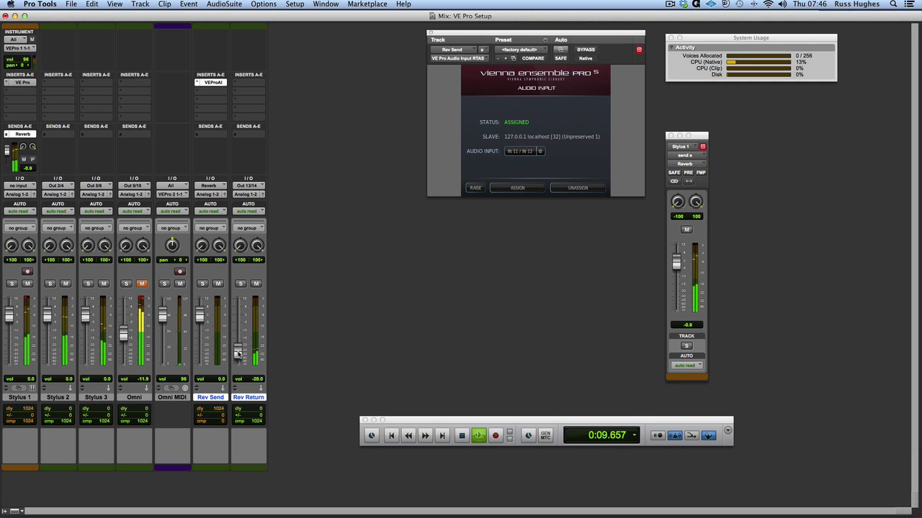
Step: Stop playback and raise the Vienna Ensemble Pro server window from the plug-in
key("space")
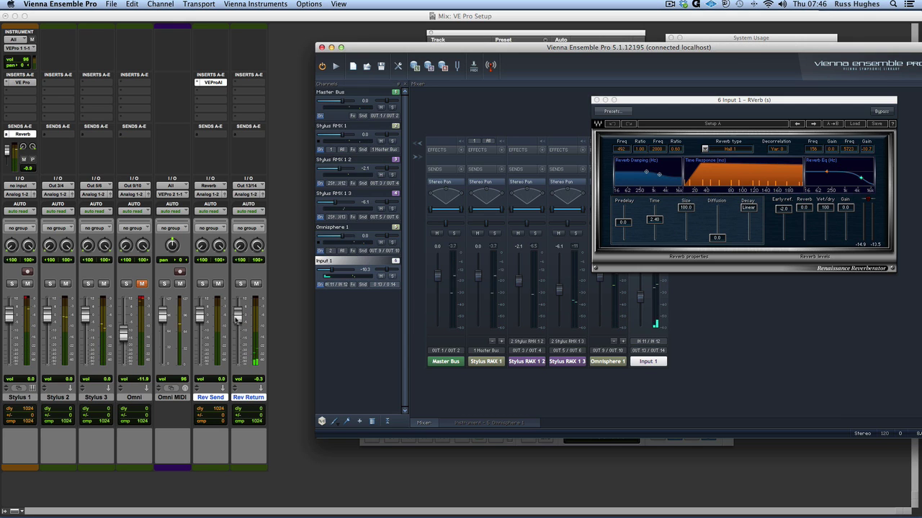
left_click(475, 188)
Step: Save the Vienna Ensemble Pro project and shift its window slightly left
key("super+s")
left_click(322, 421)
left_click_drag(498, 47, 456, 45)
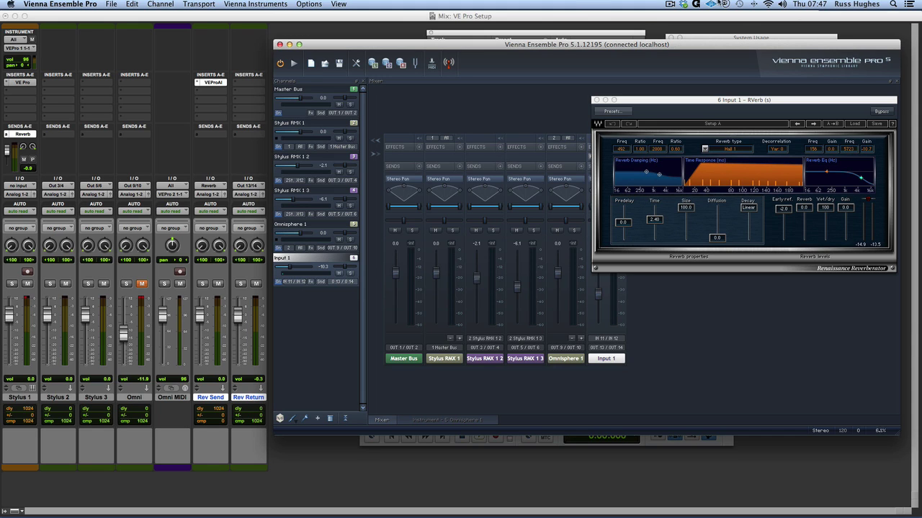
left_click(734, 36)
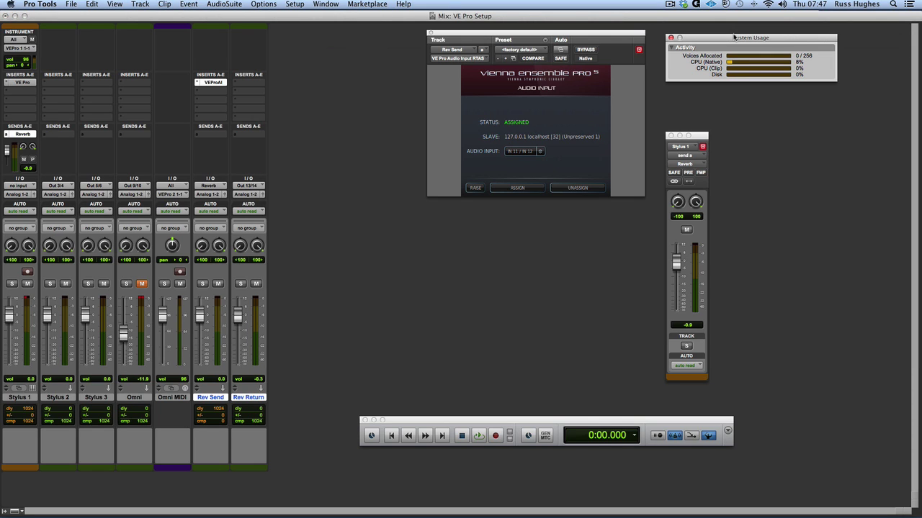